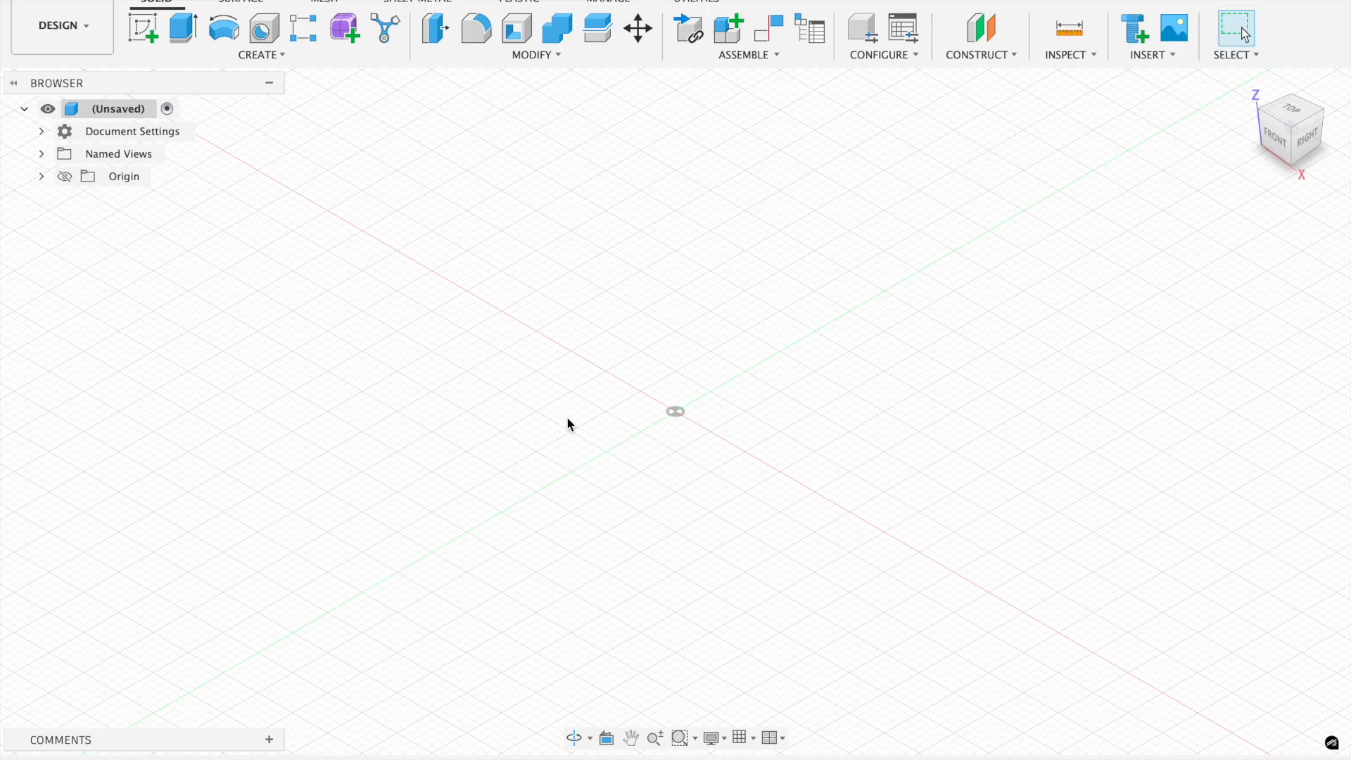
Start a new sketch on the horizontal XY origin plane
left_click(225, 52)
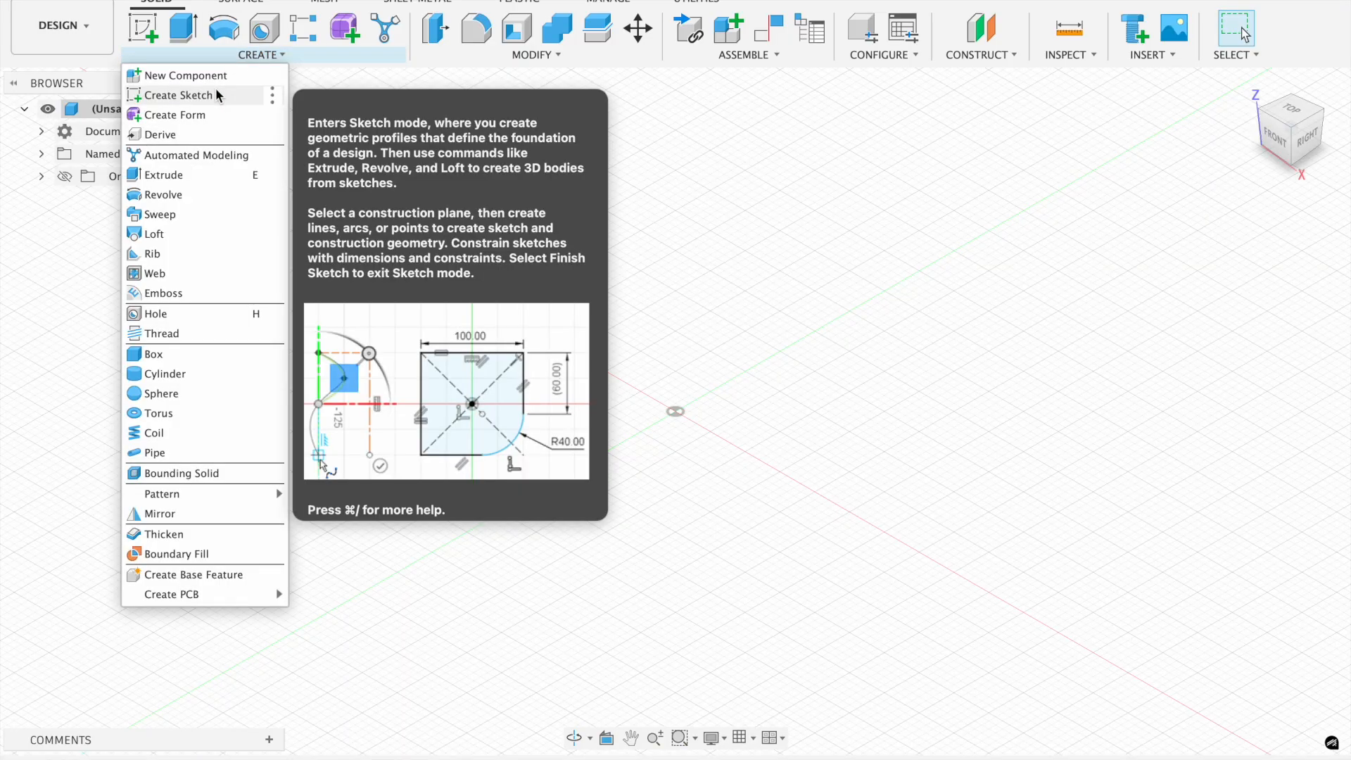
left_click(216, 94)
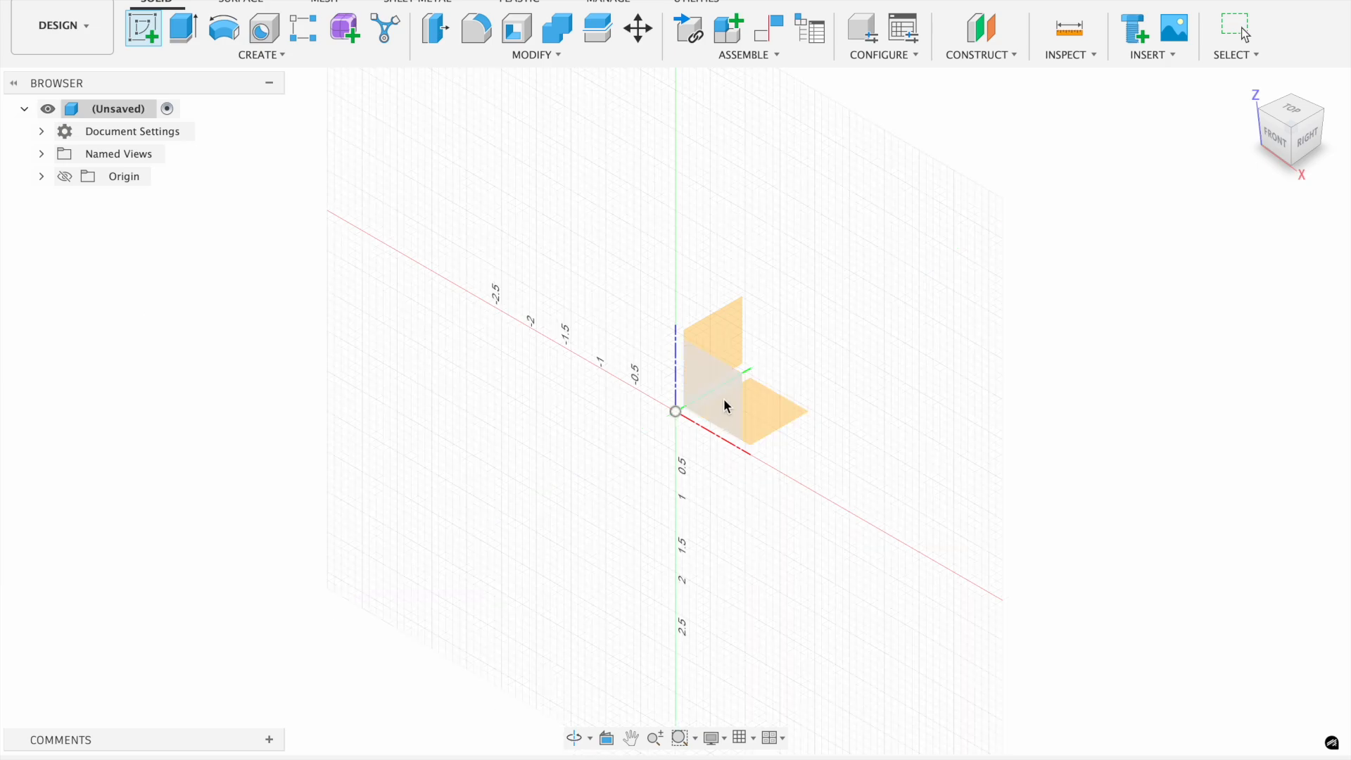
left_click(762, 403)
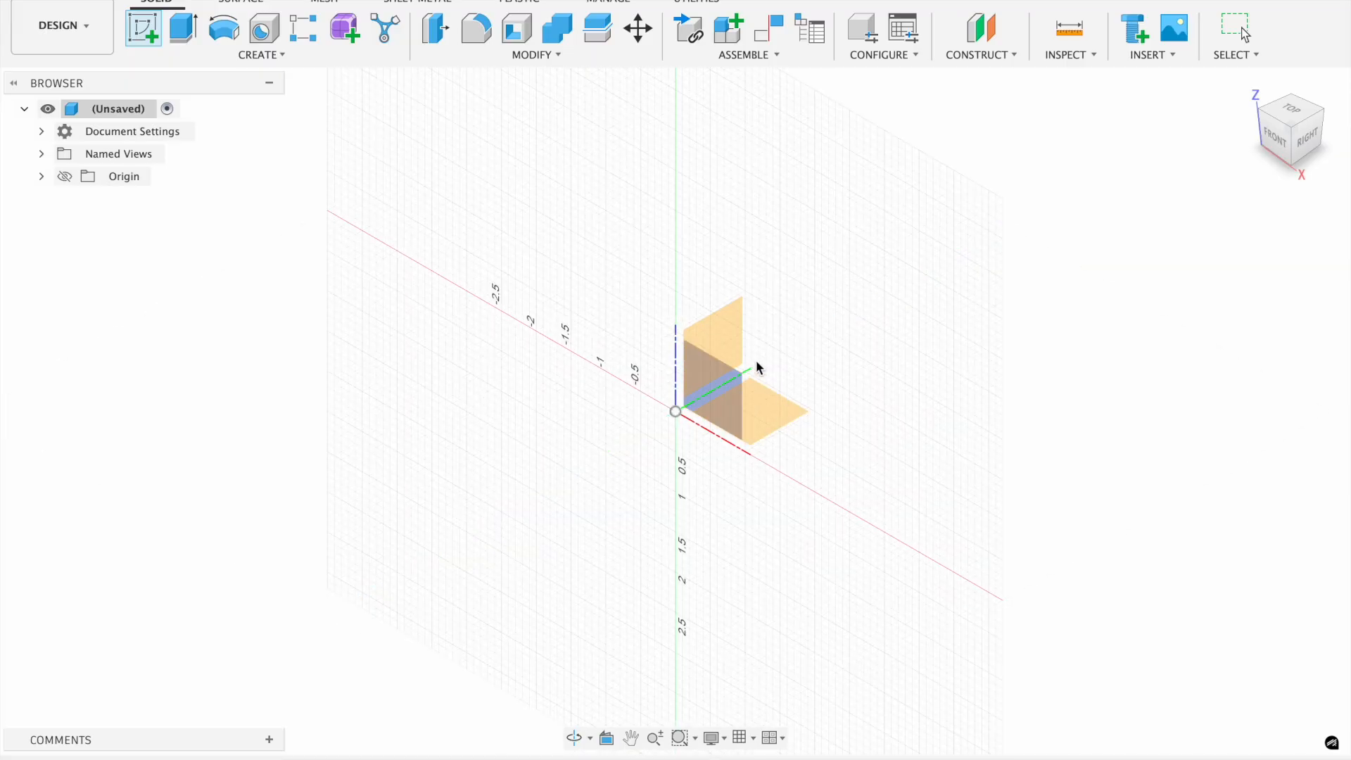
left_click(766, 412)
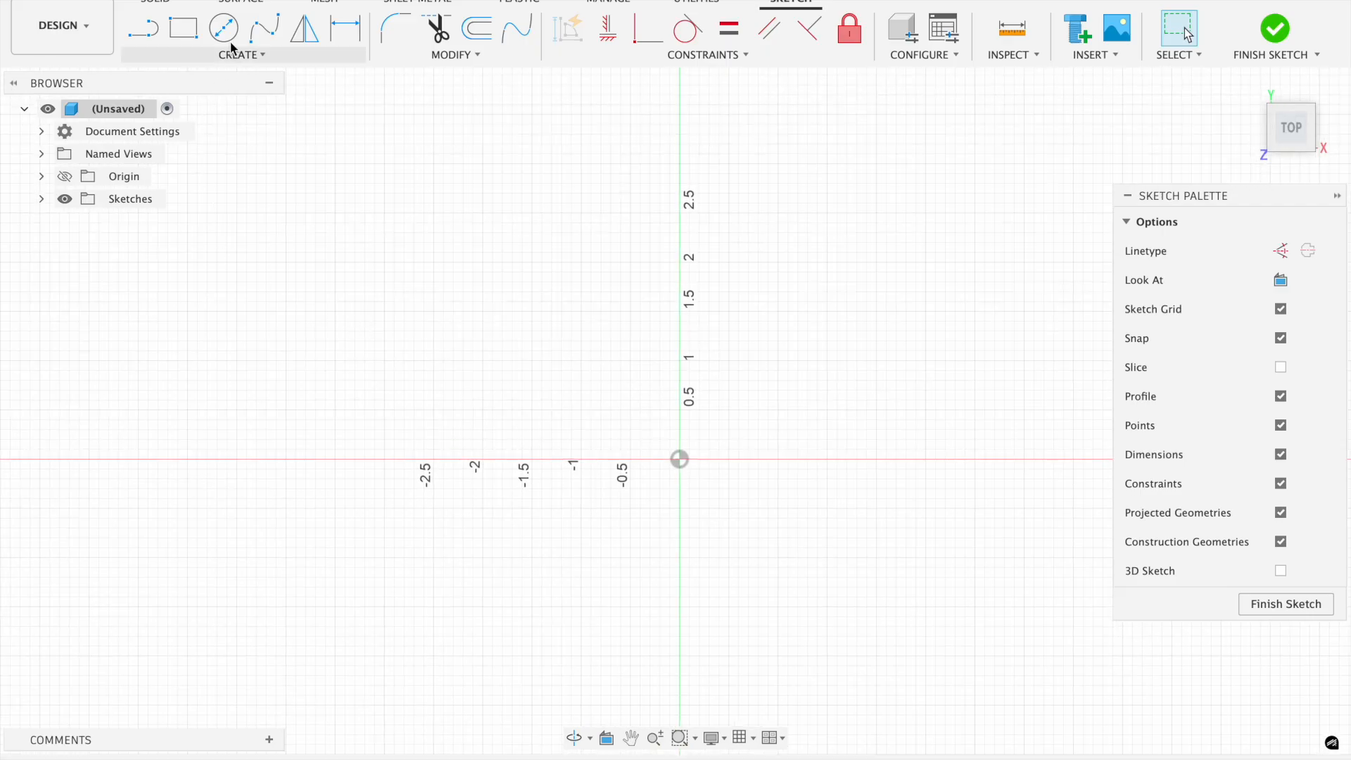
Draw a square of about 1.5 by 1.5 in with one corner at the origin, and finish the sketch
left_click(179, 41)
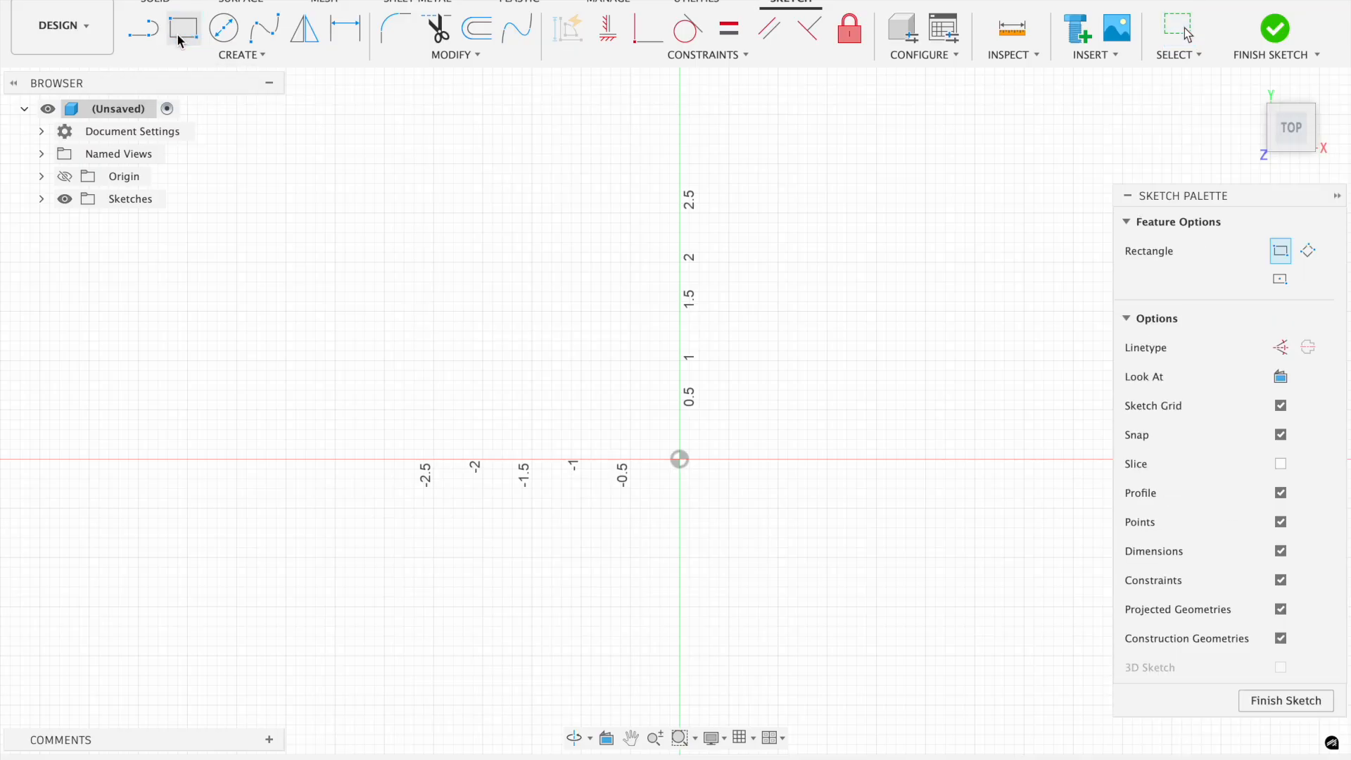
left_click(679, 459)
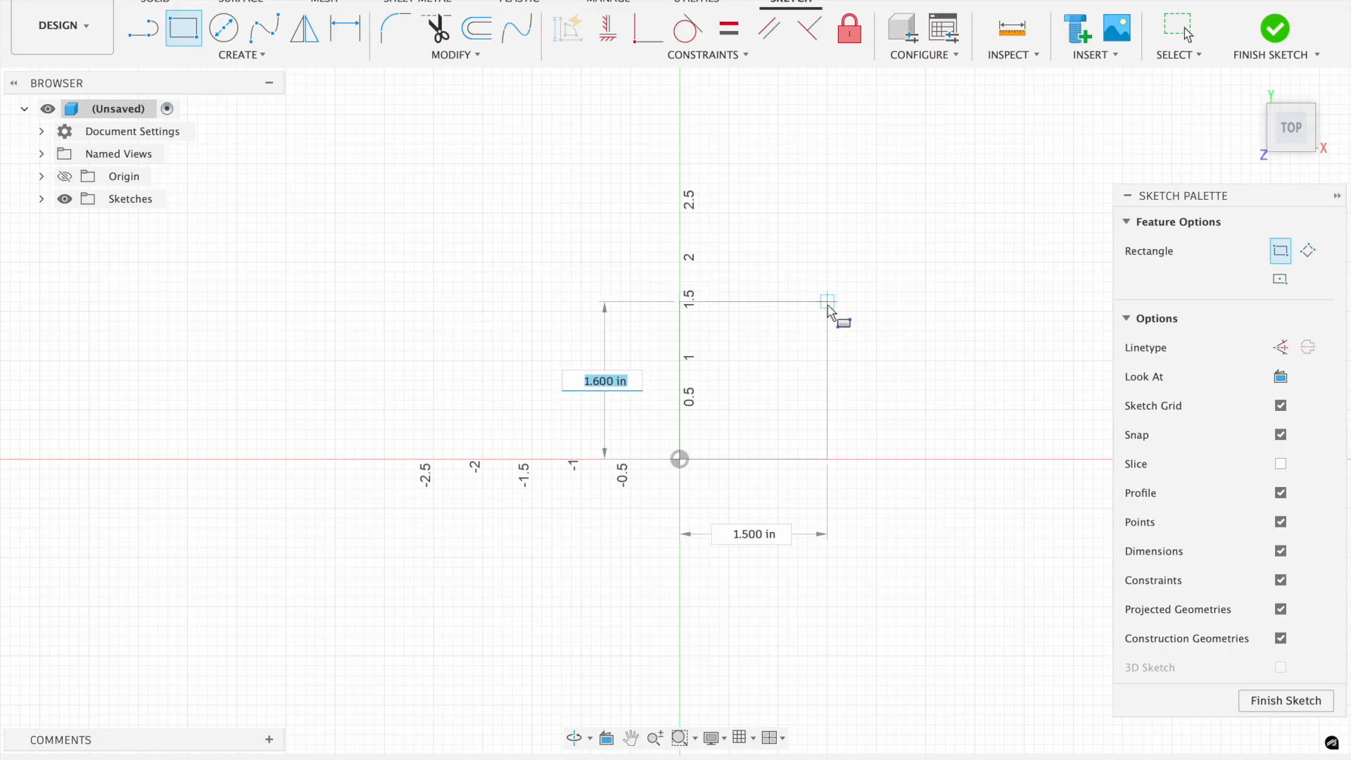
left_click(827, 314)
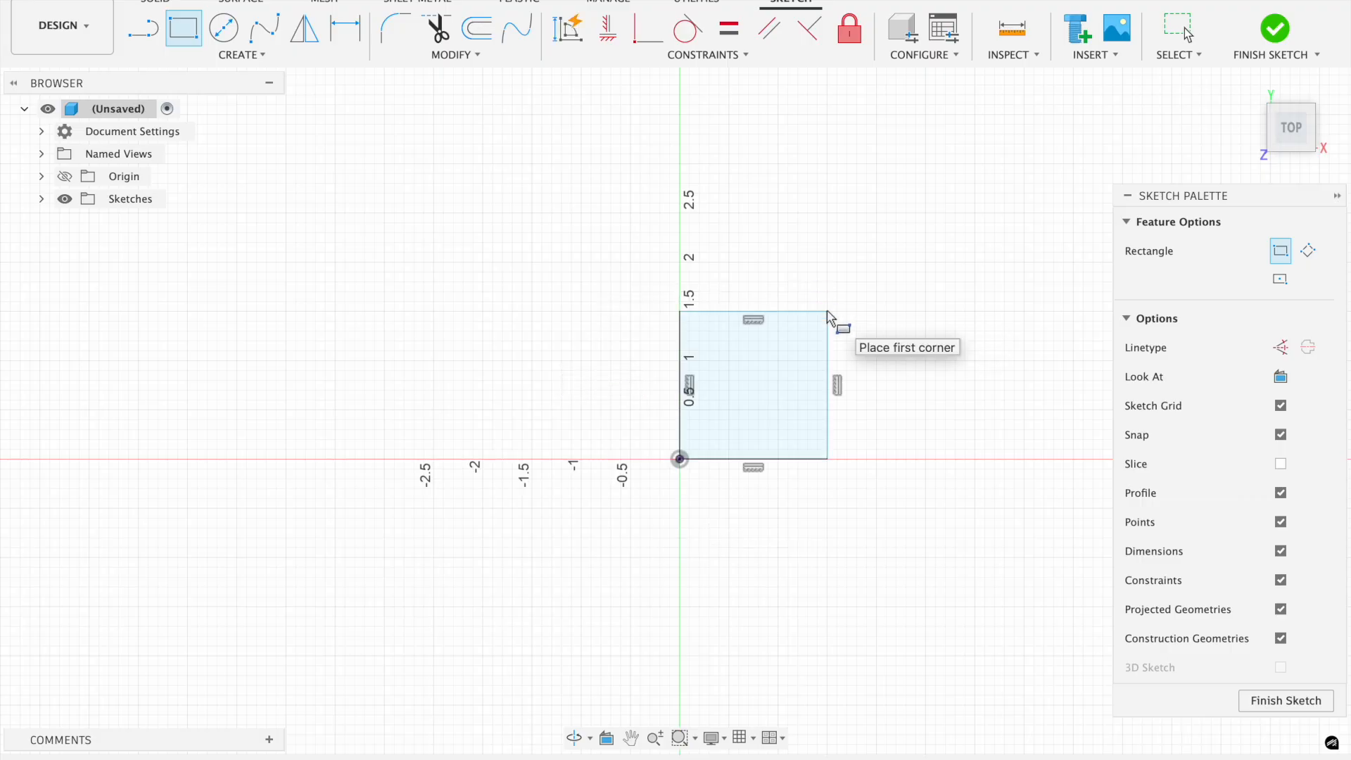
left_click(1275, 29)
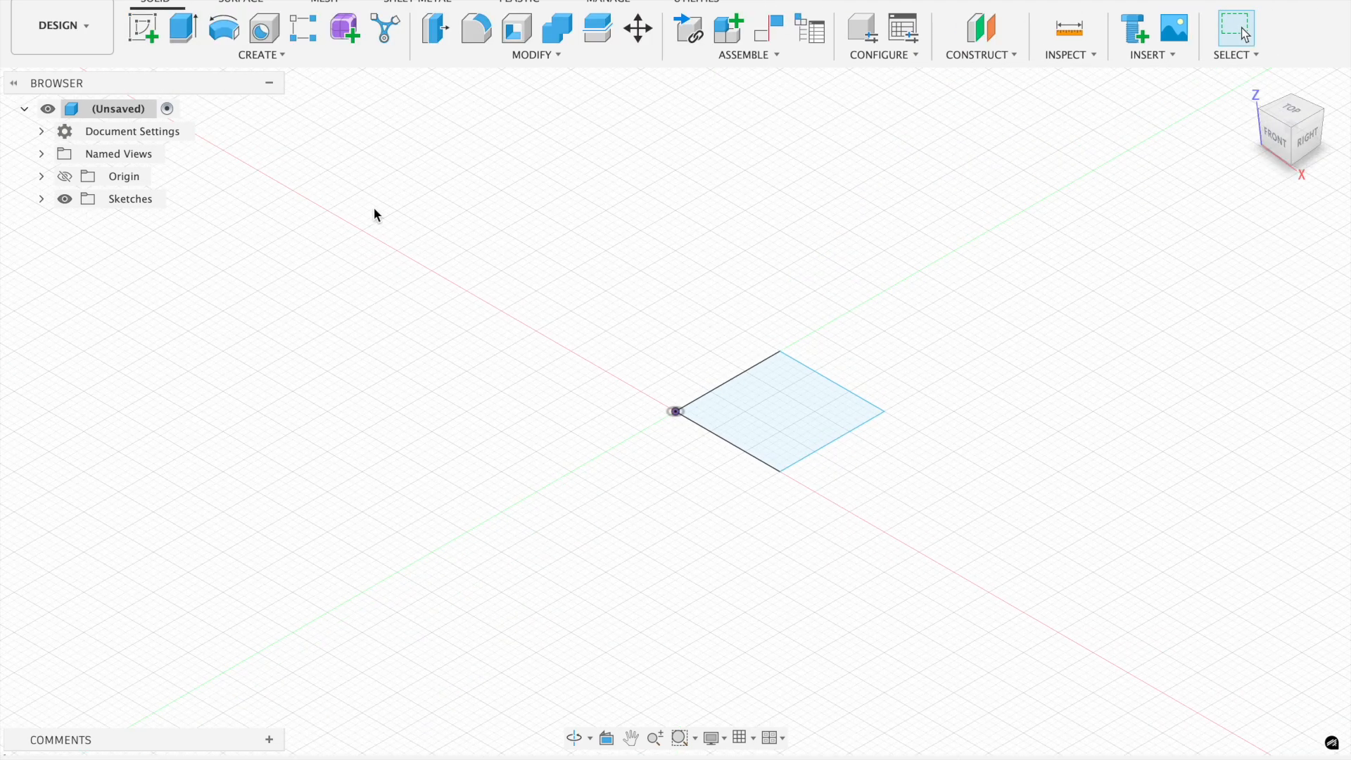
Try revolving the square profile around its edge on the X axis, and clear that axis selection
left_click(256, 57)
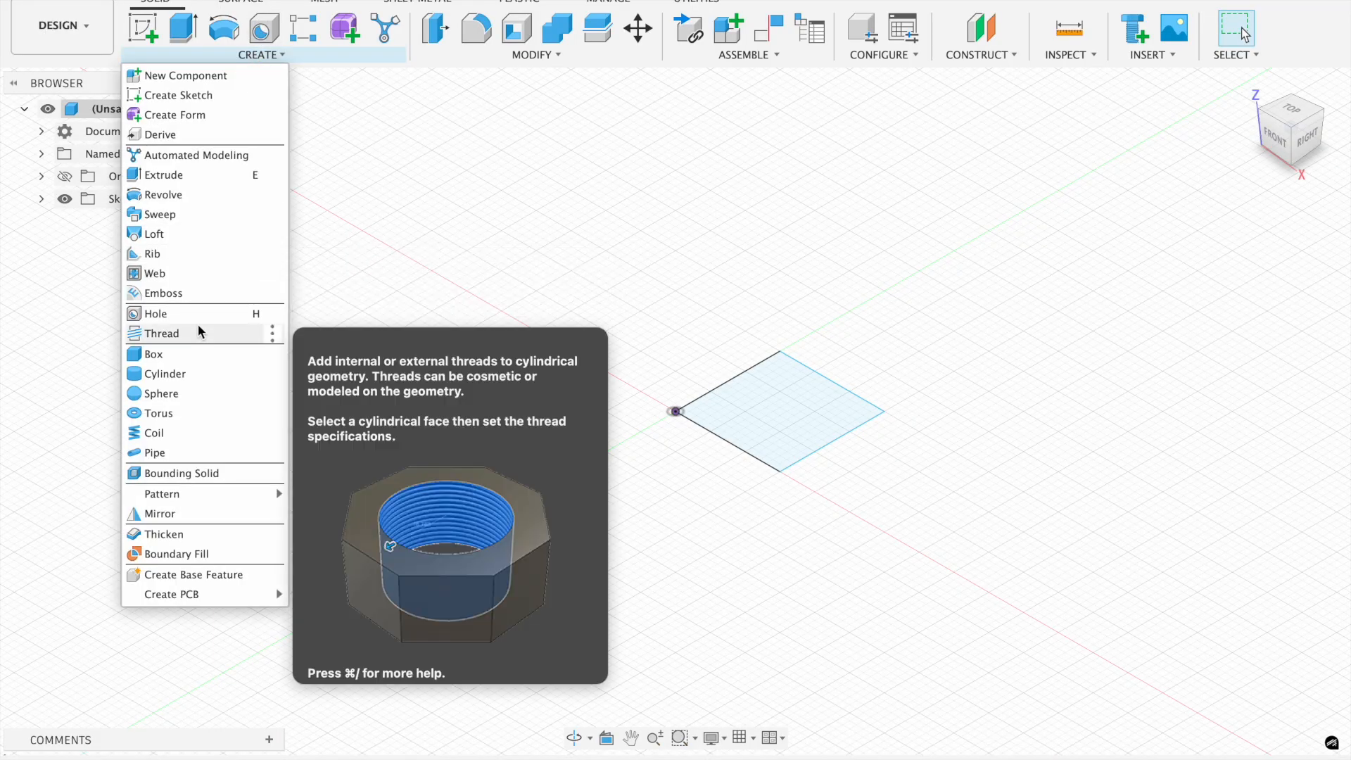
left_click(197, 194)
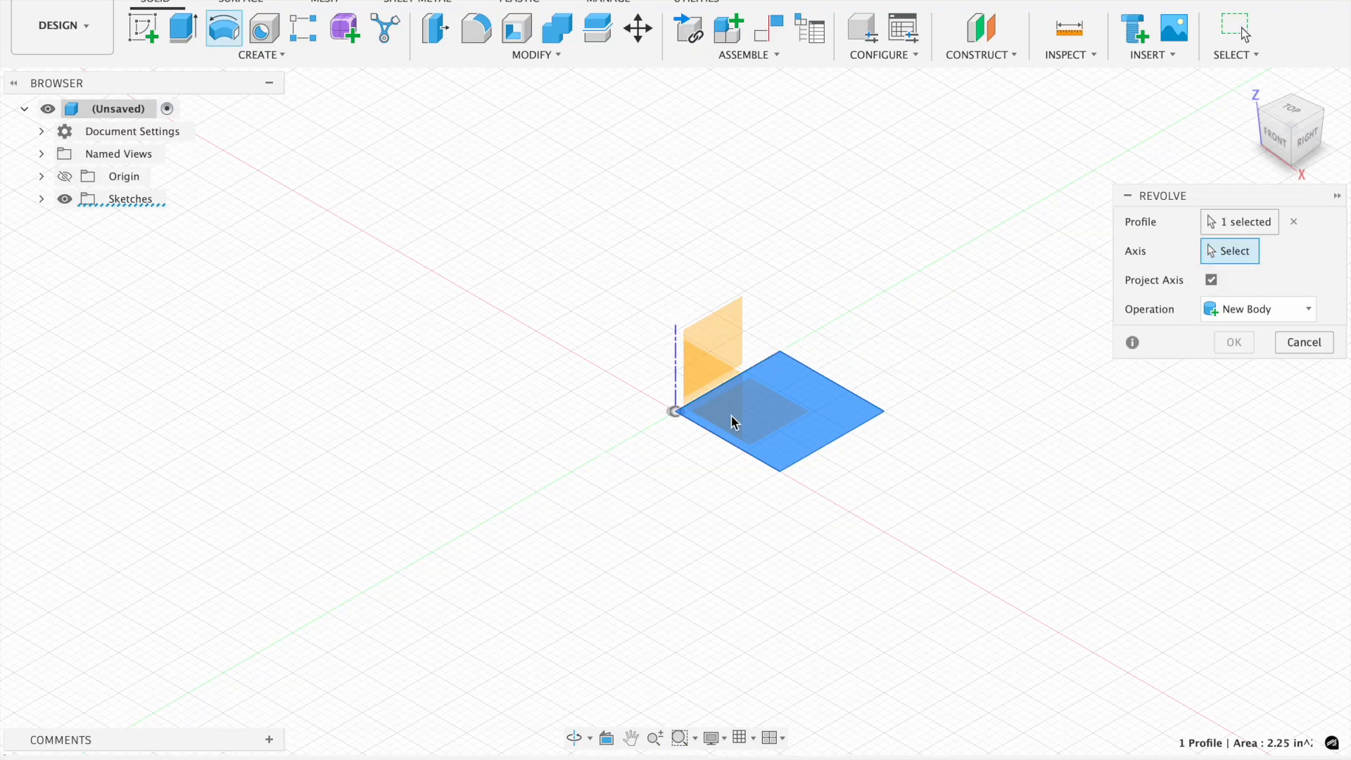
left_click(717, 433)
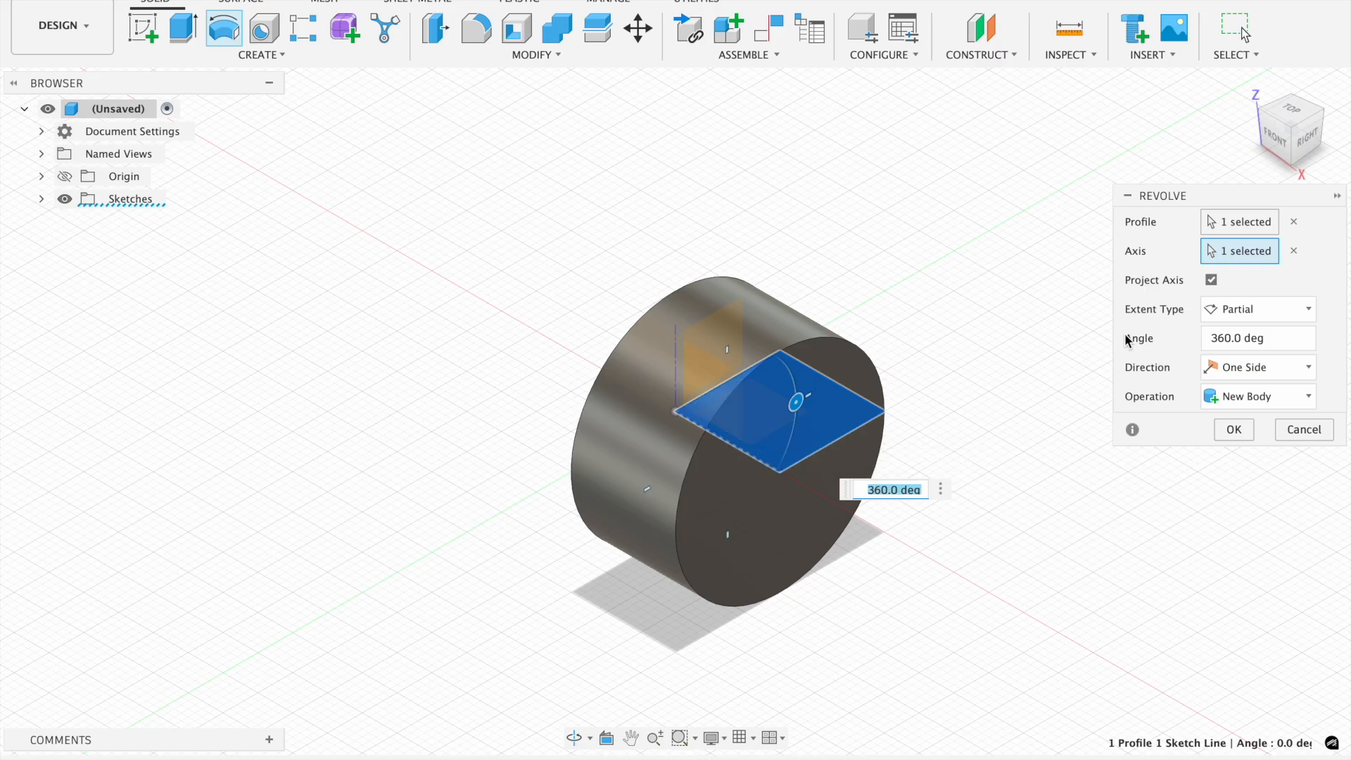
left_click(1294, 251)
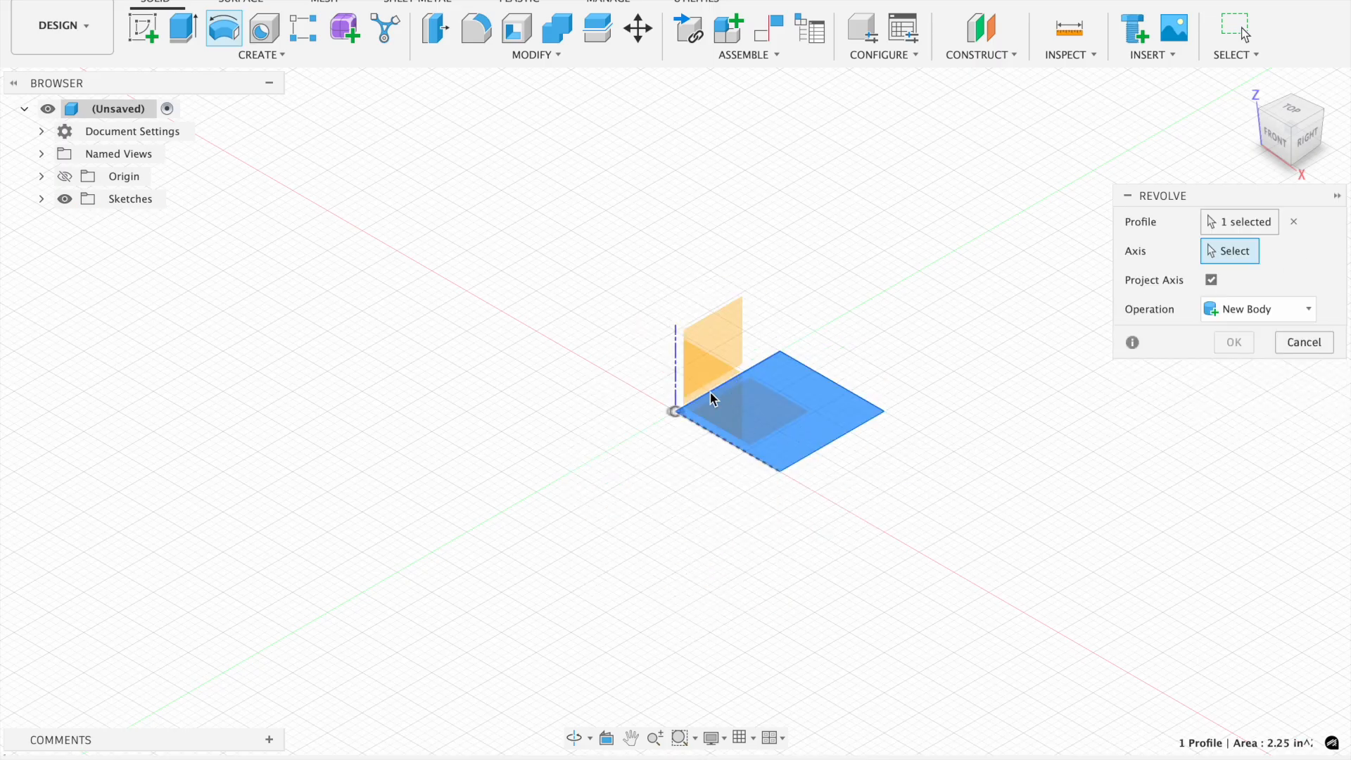
Revolve the square profile 30 degrees around its edge on the Y axis as a new body
mouse_move(1303, 139)
left_mouse_down()
mouse_move(1346, 130)
mouse_move(1255, 134)
mouse_move(1297, 137)
left_mouse_up()
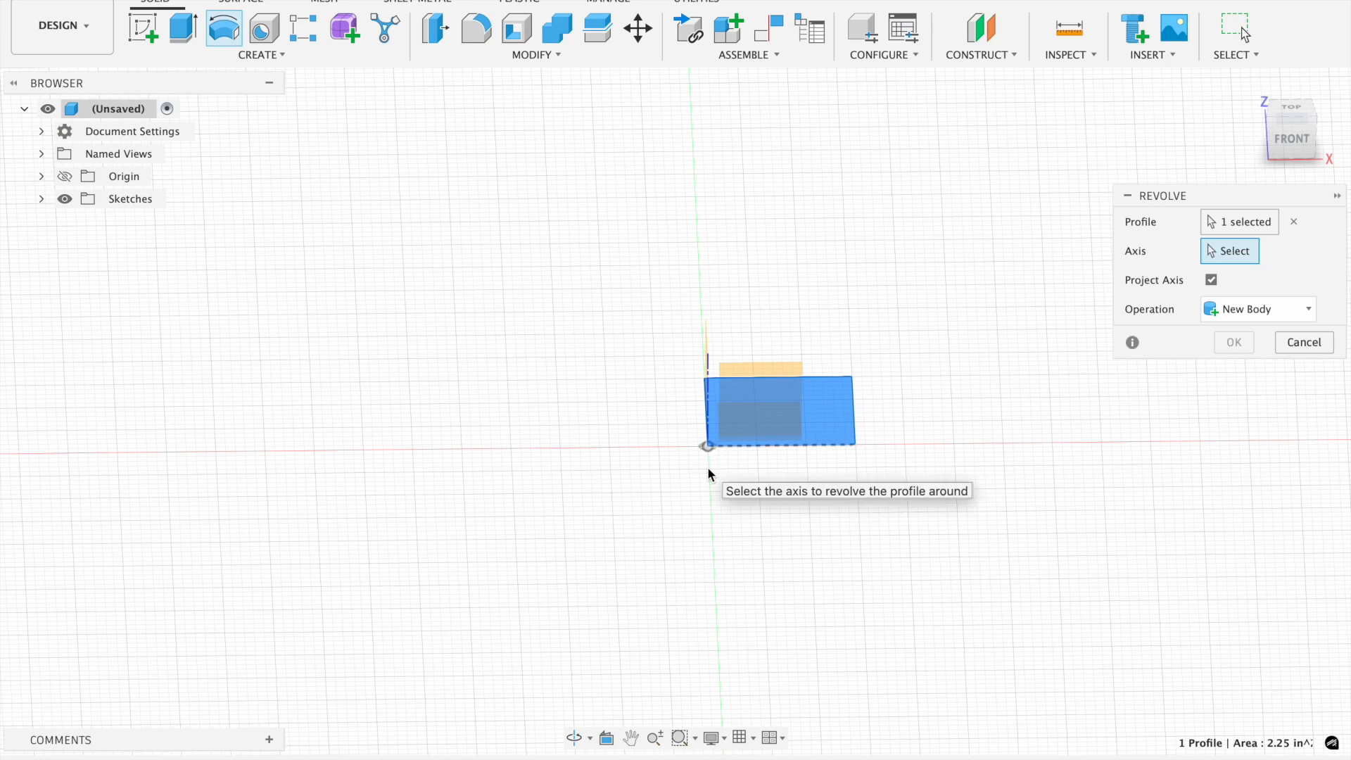
left_click_drag(1264, 139, 1320, 131)
left_click(713, 424)
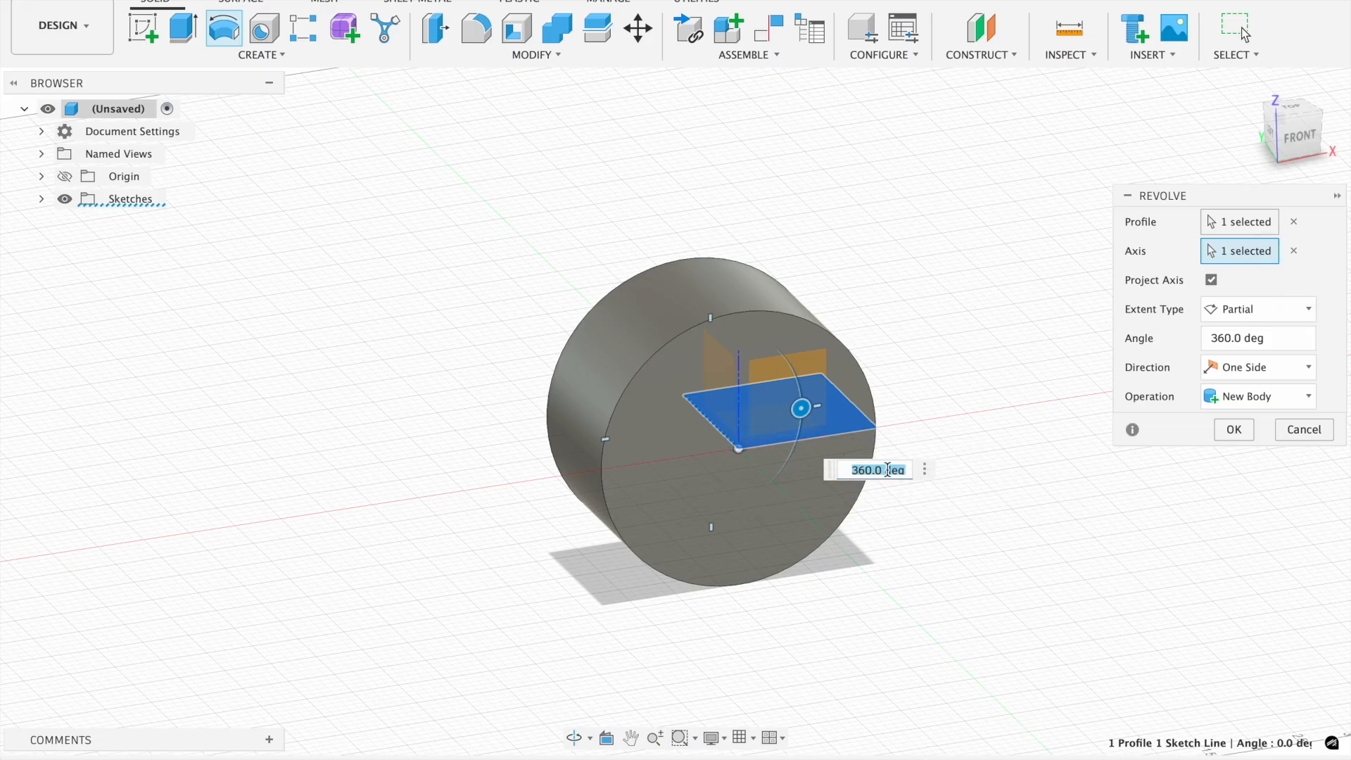
left_click_drag(801, 408, 865, 398)
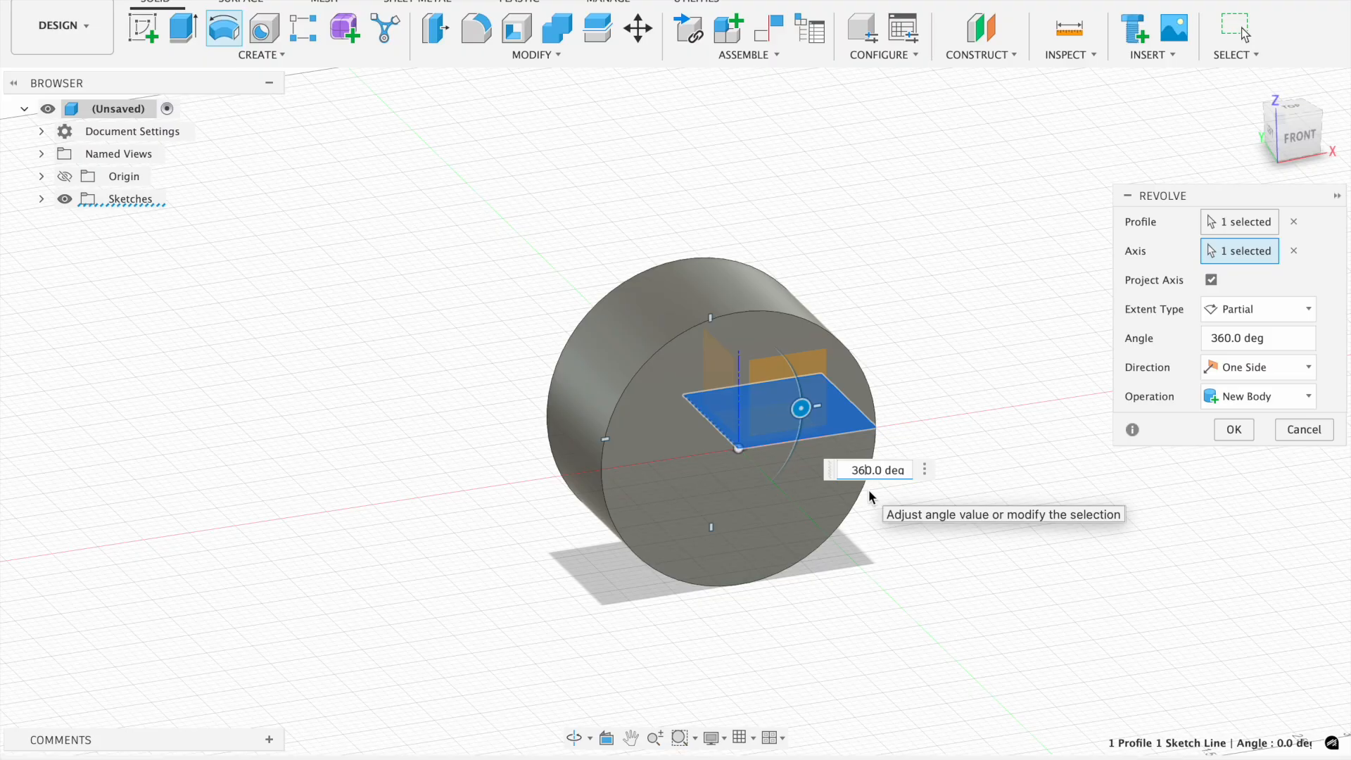
key("BackSpace")
key("BackSpace")
type("3")
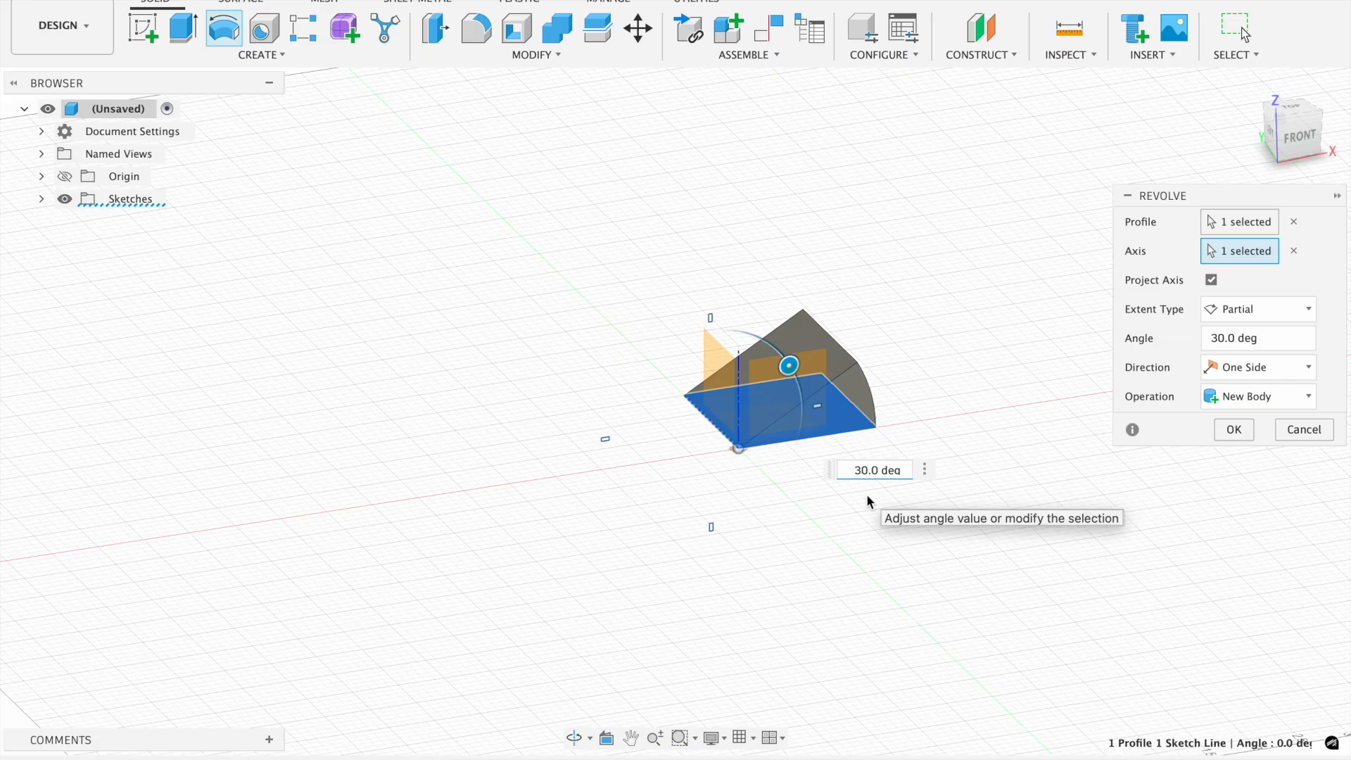
key("Return")
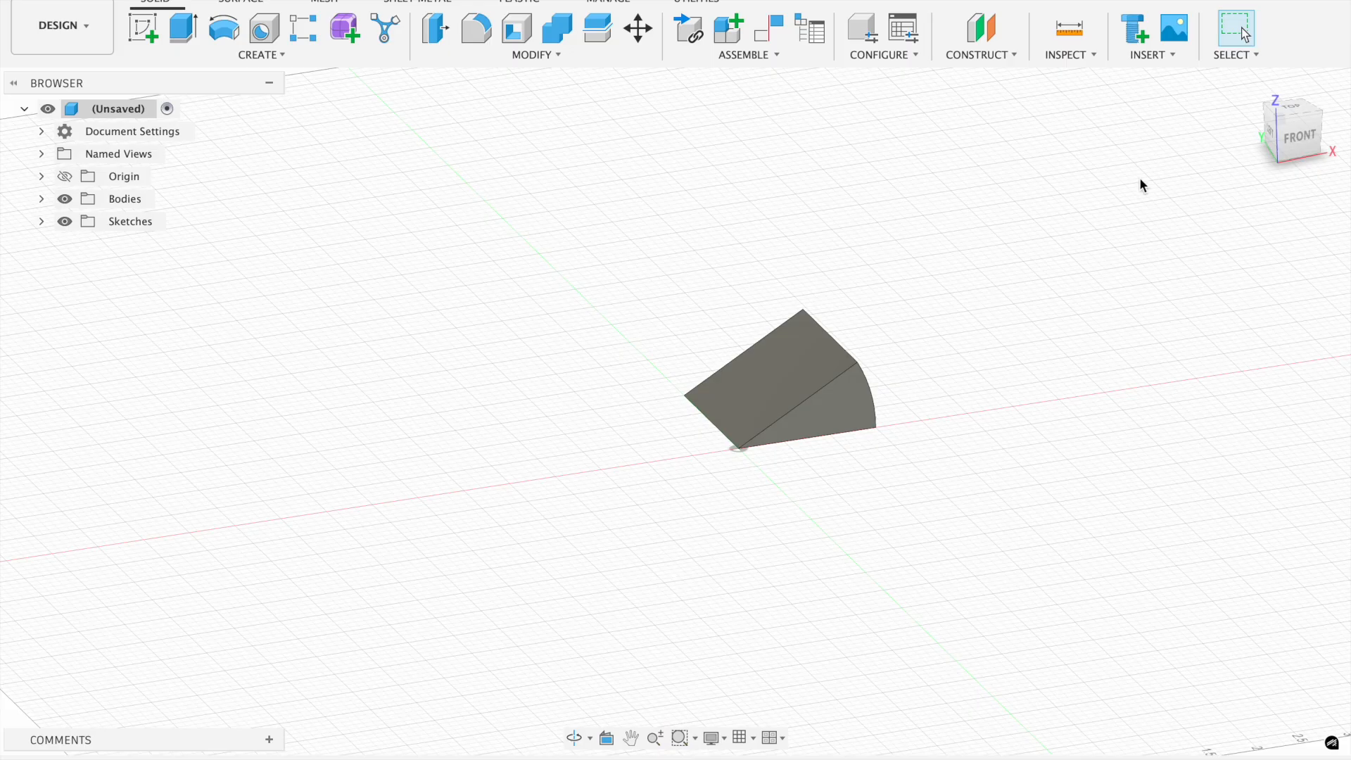
Undo the revolve and reopen the square's sketch for editing
left_click_drag(1294, 116, 1235, 124)
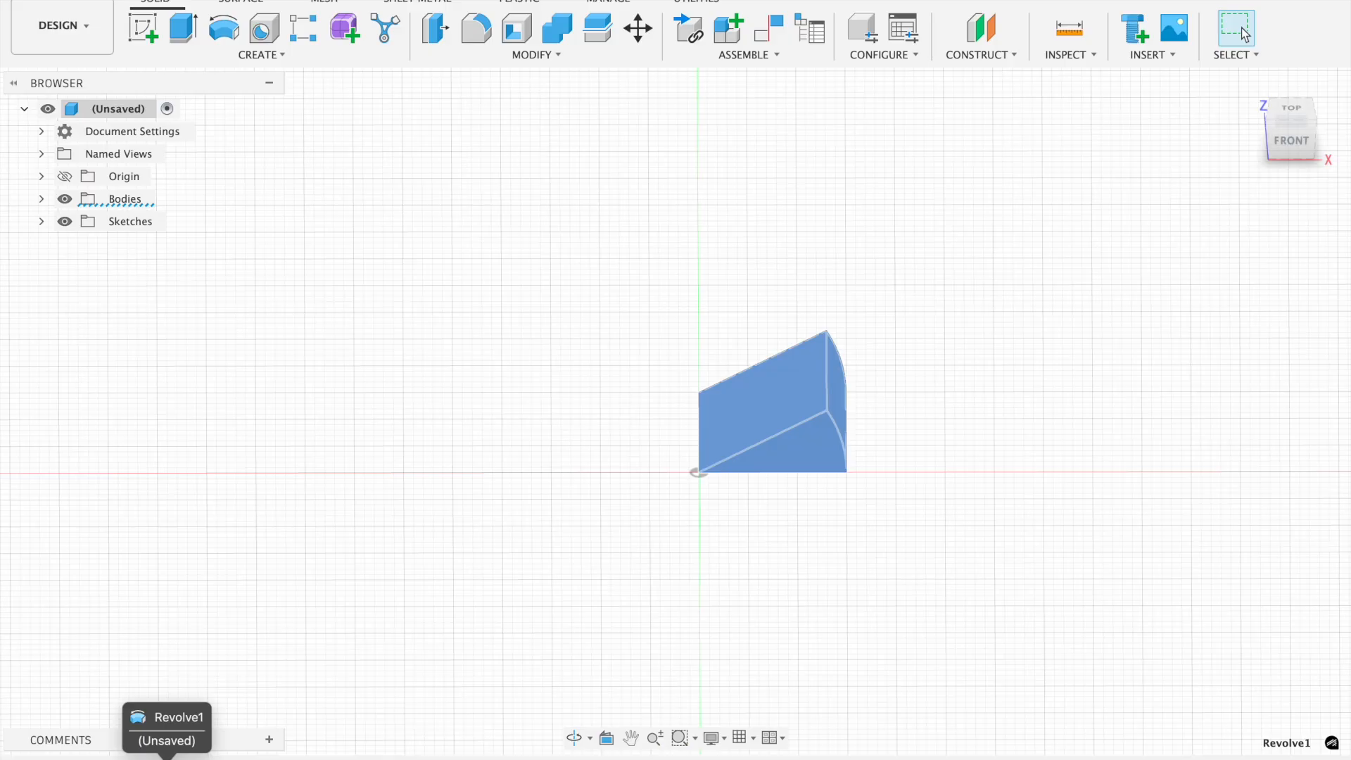
key("ctrl+z")
right_click(142, 758)
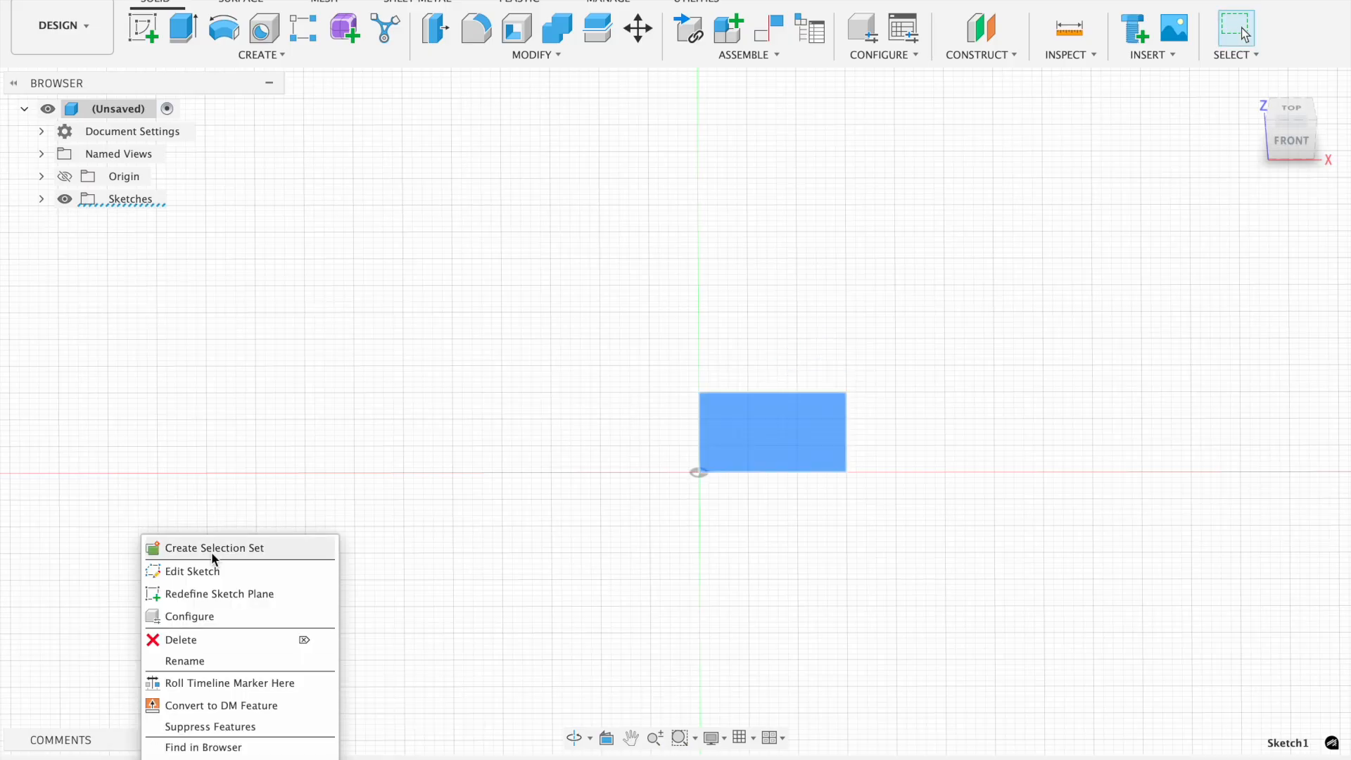
left_click(208, 574)
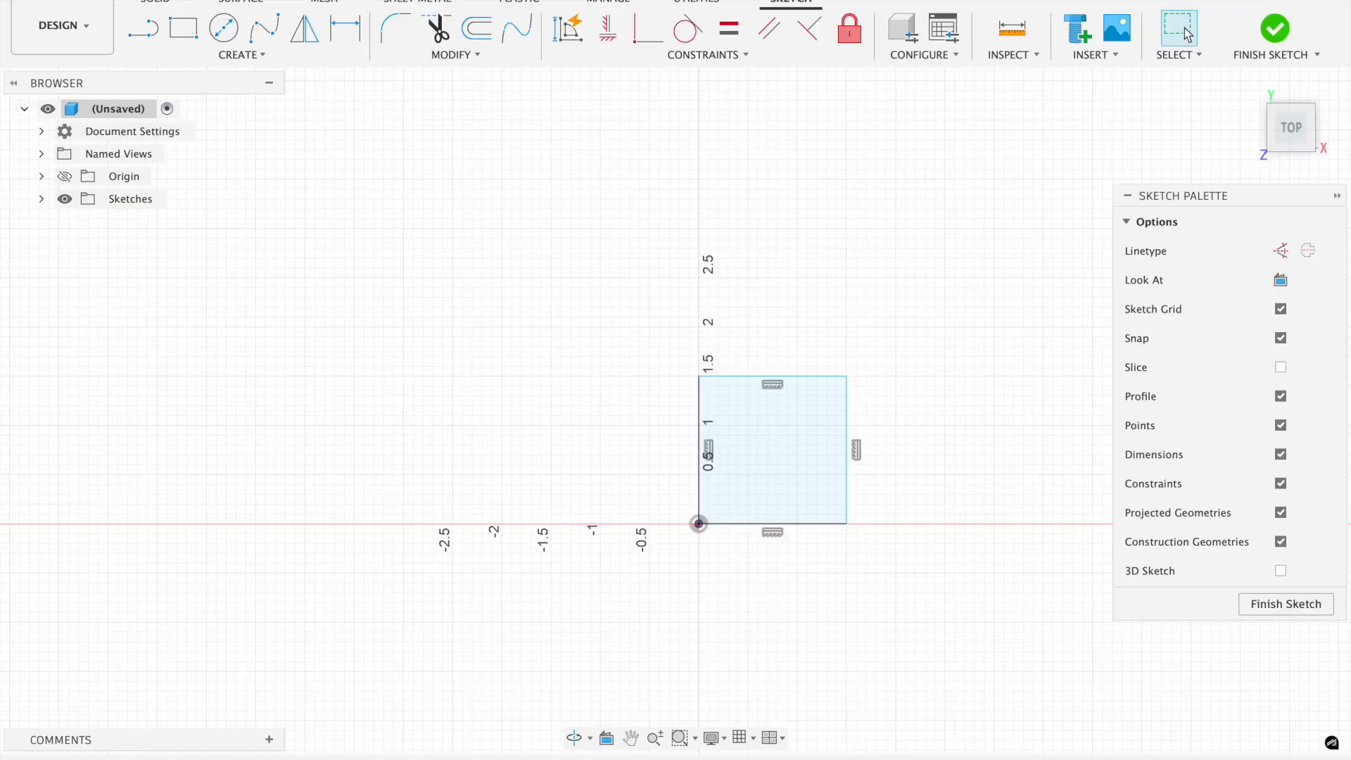
Draw a 3-point arc about 0.9 in wide and 0.4 in high inside the square, with both ends on its X-axis edge
left_click(225, 62)
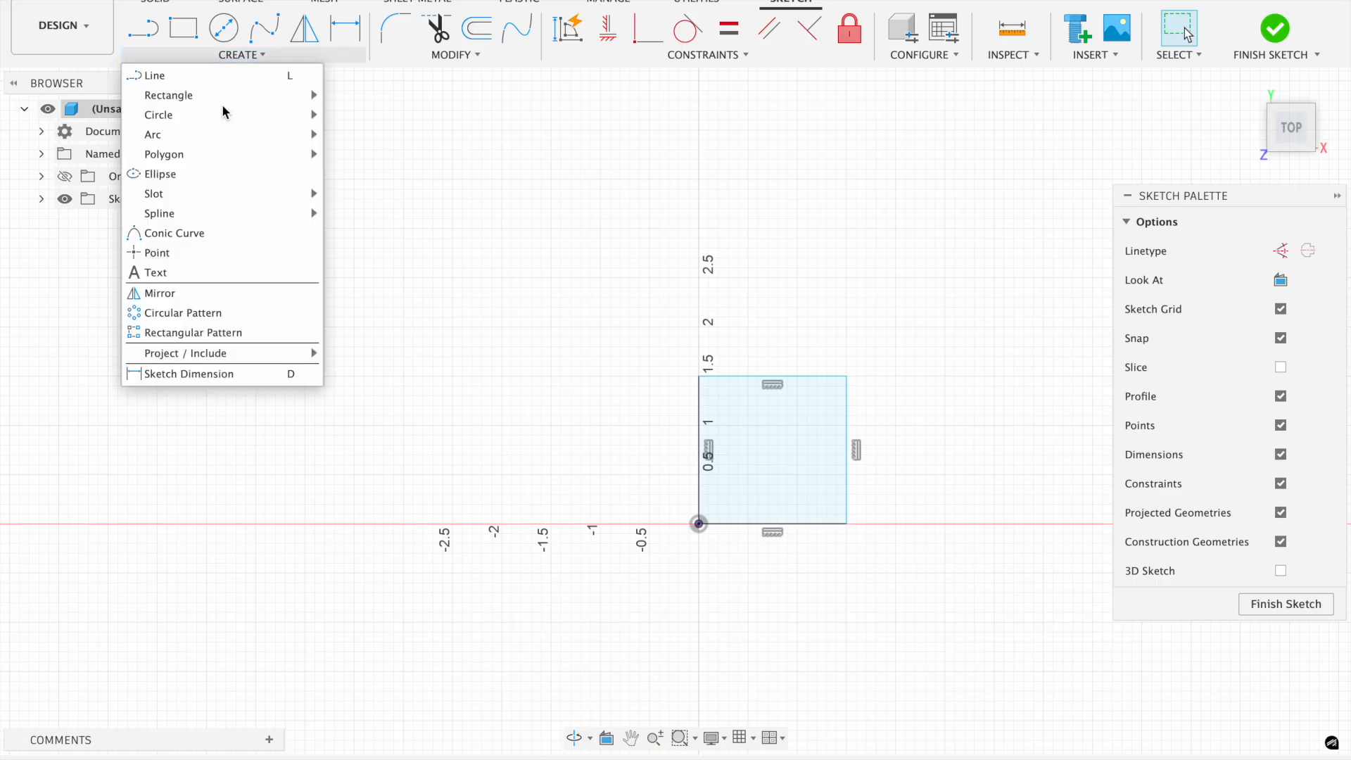
mouse_move(215, 134)
left_click(215, 135)
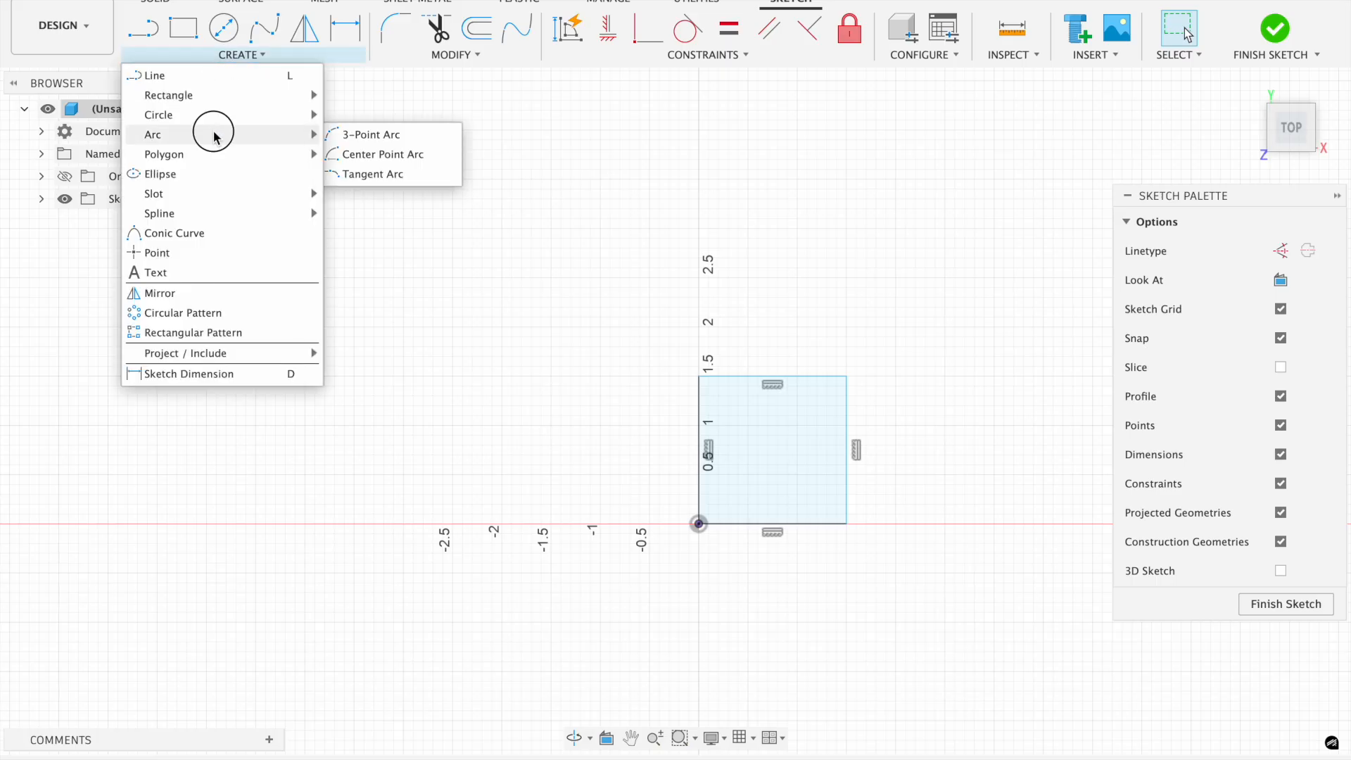
left_click(367, 138)
left_click(728, 525)
left_click(820, 535)
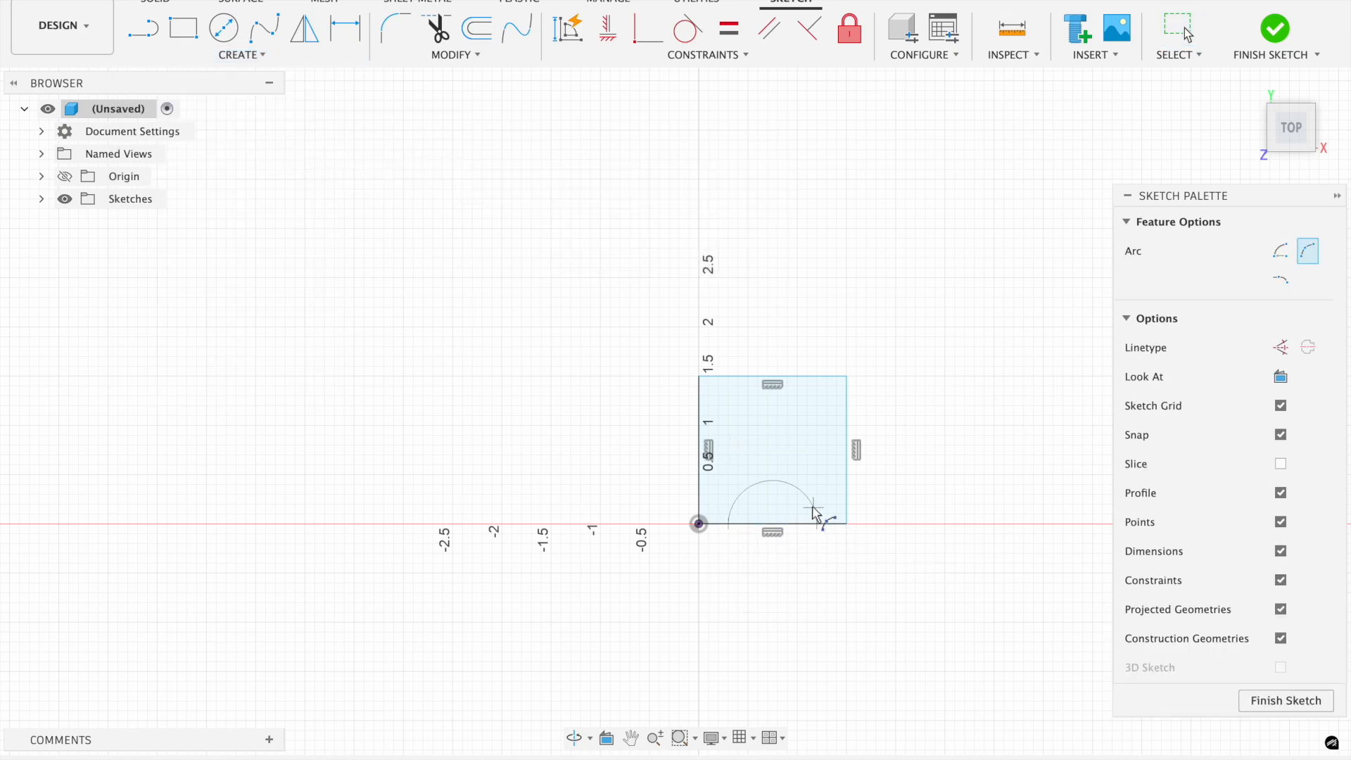
left_click(774, 487)
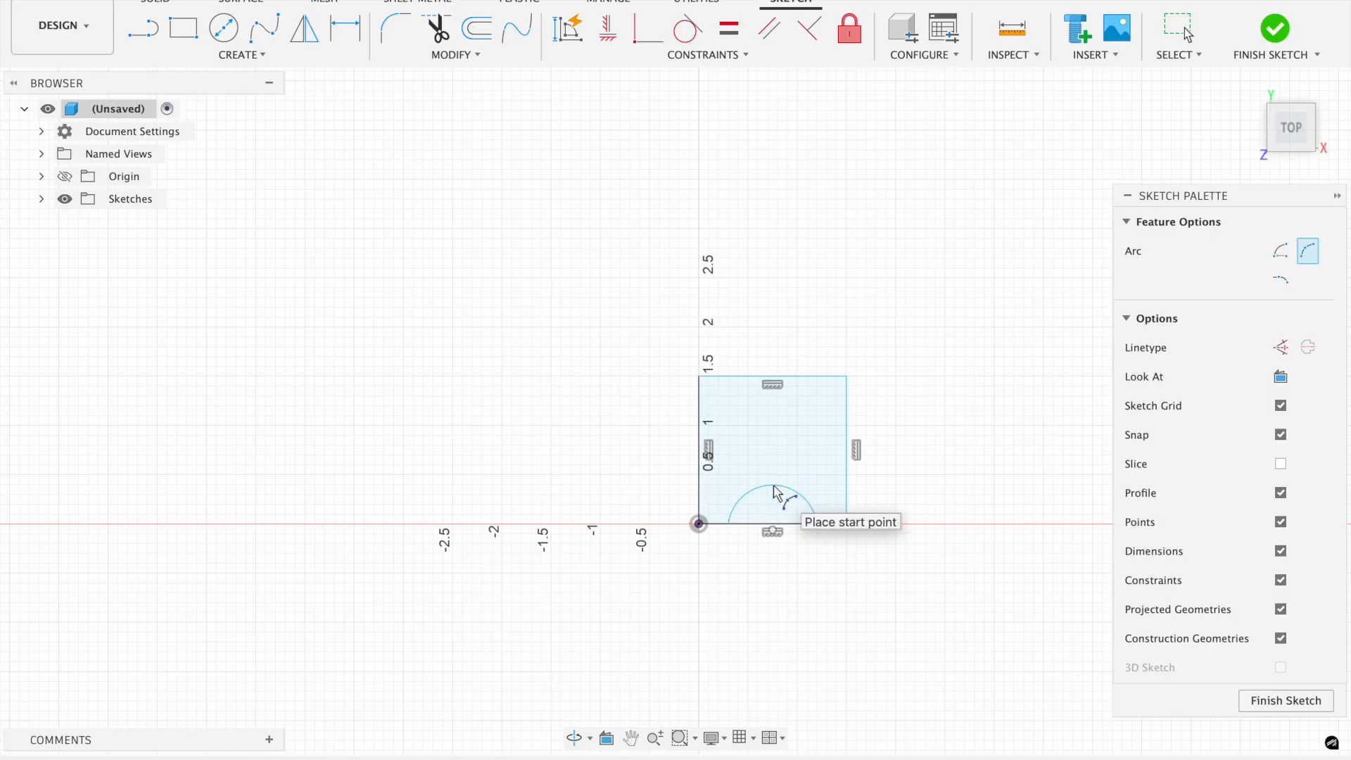
Trim the edge segment between the arc's endpoints and finish the sketch
left_click(431, 28)
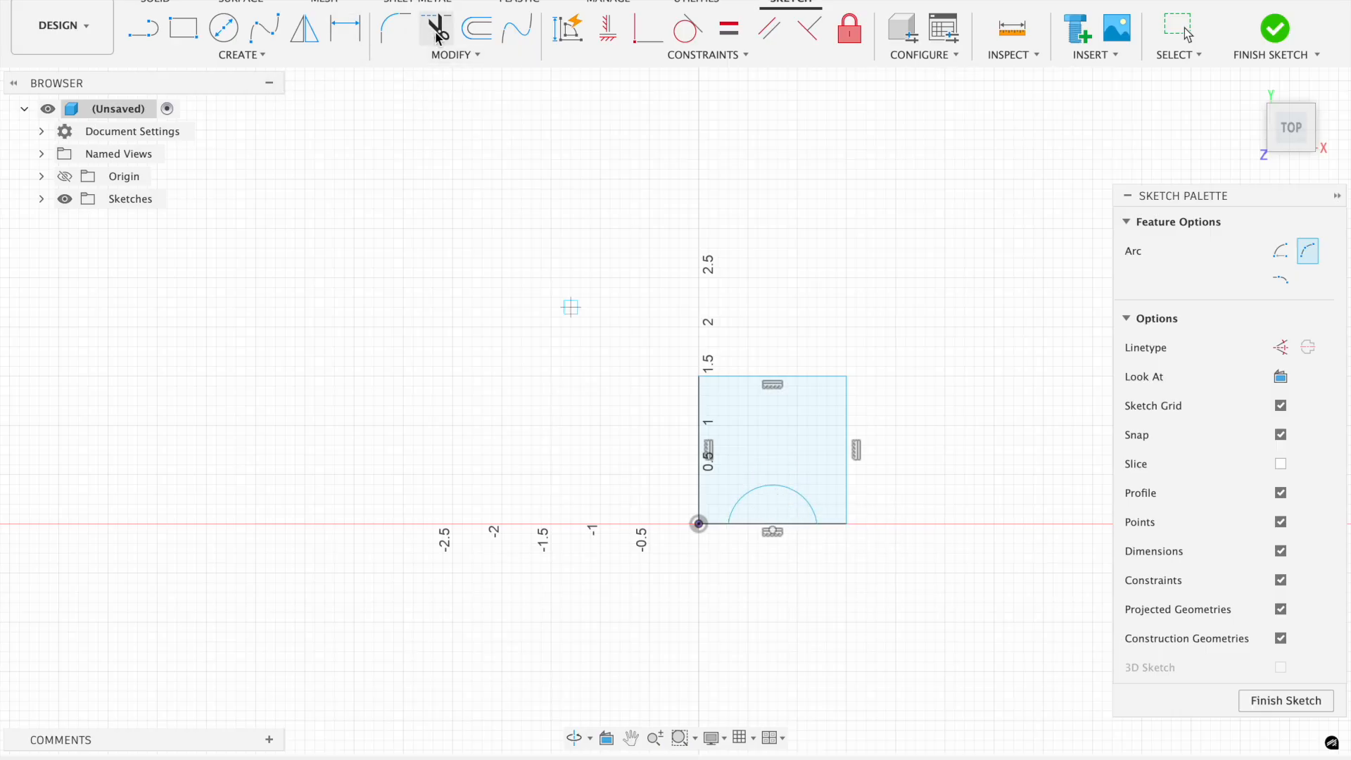
left_click(776, 529)
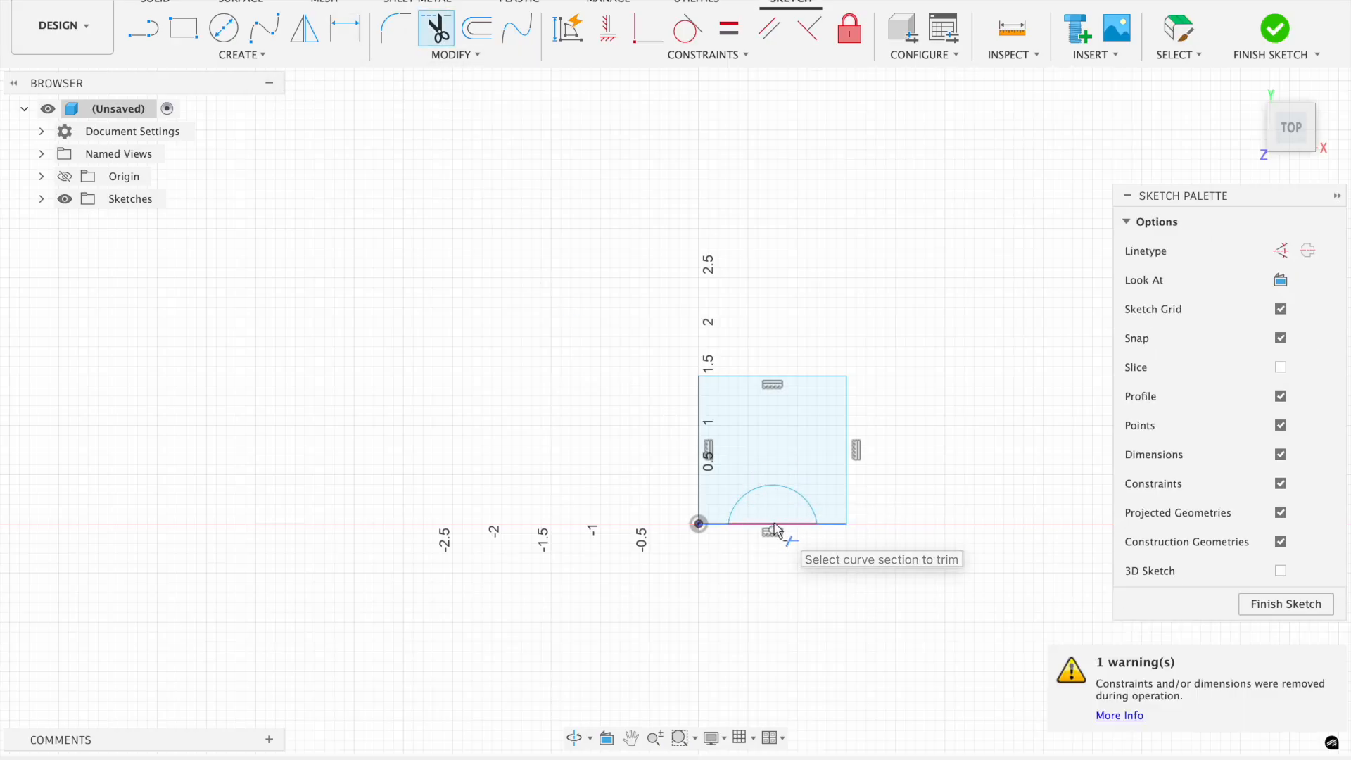
left_click(1280, 47)
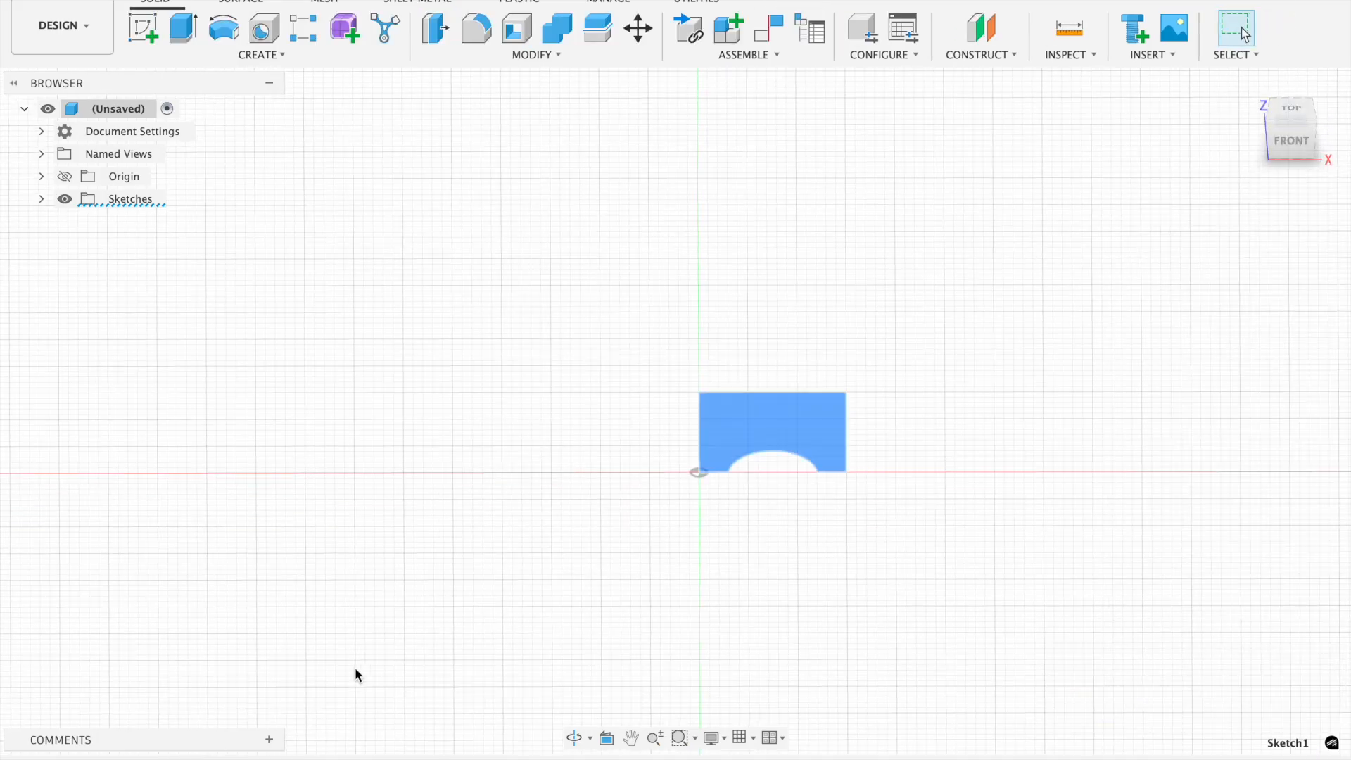
Expand the sketches folder and make Sketch1 visible
left_click(41, 204)
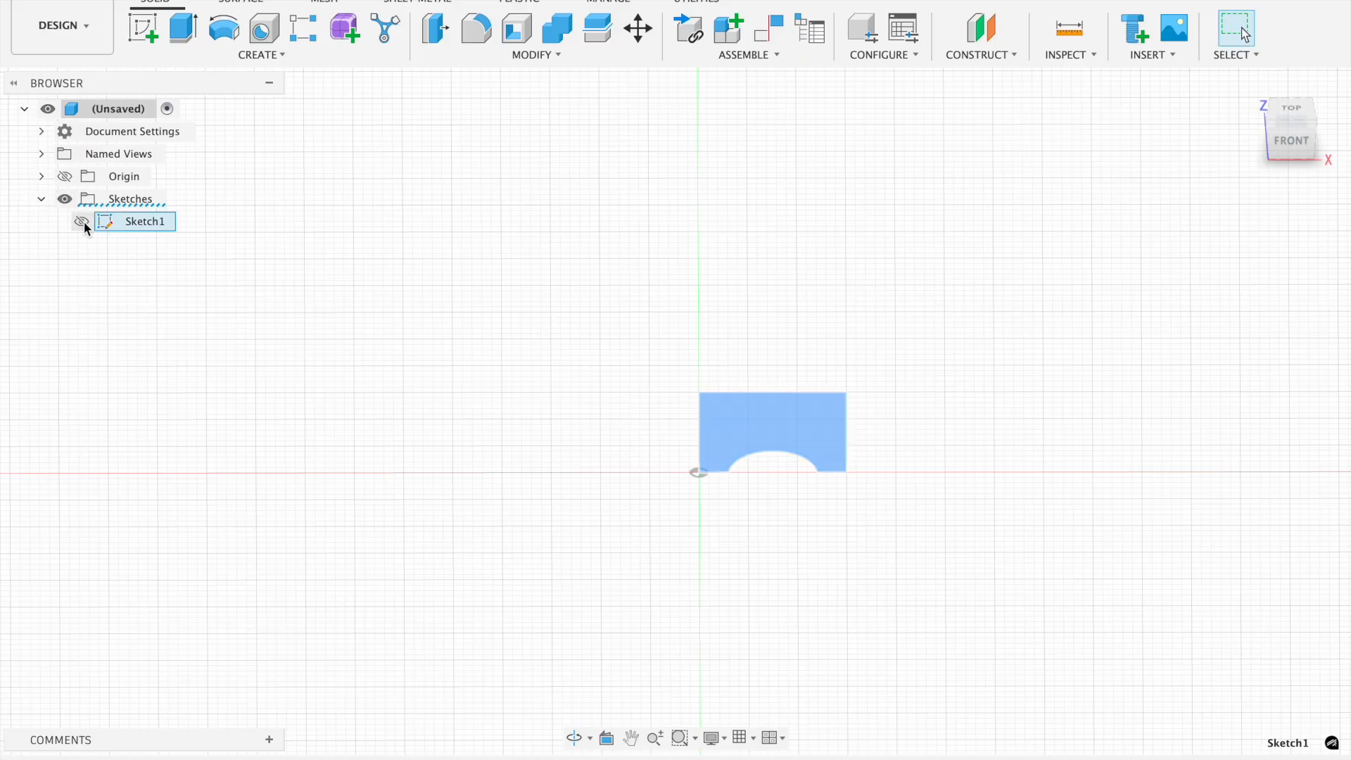
left_click(41, 200)
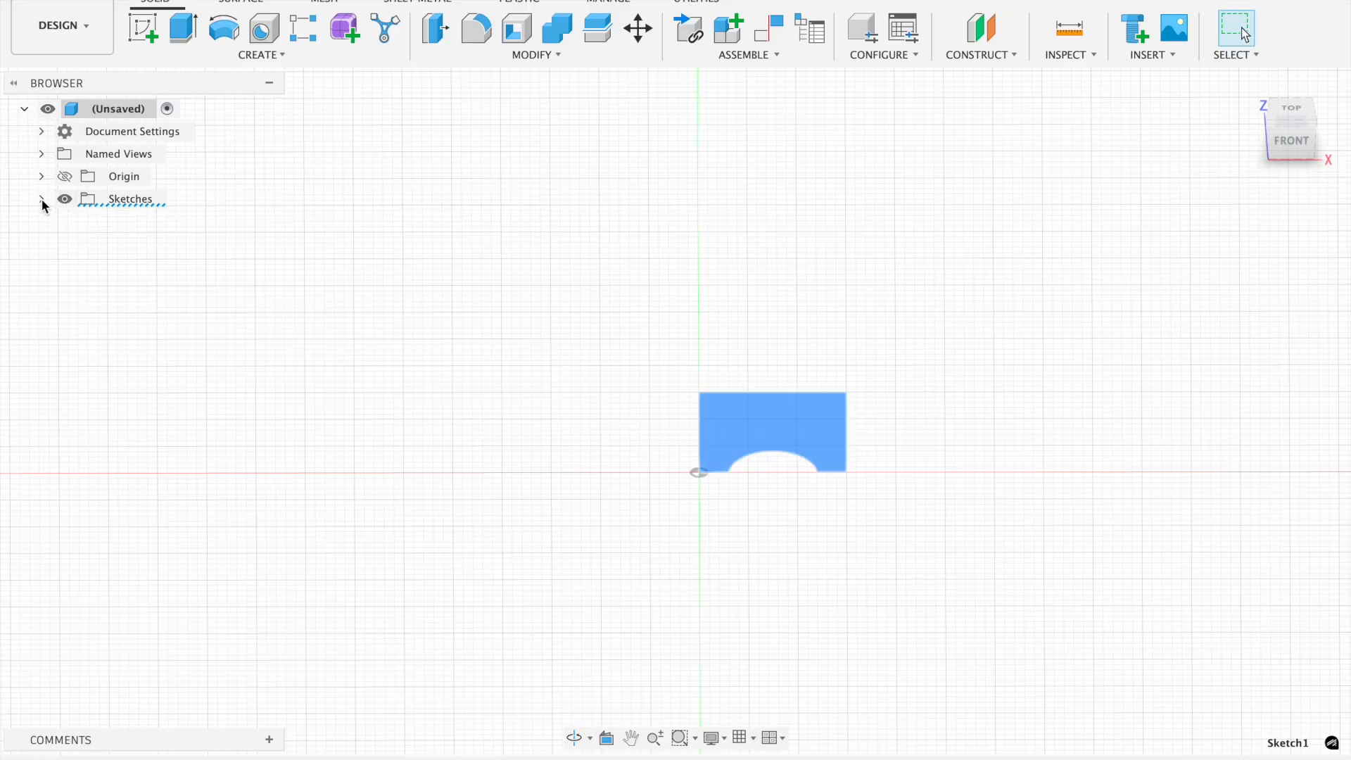
left_click(41, 200)
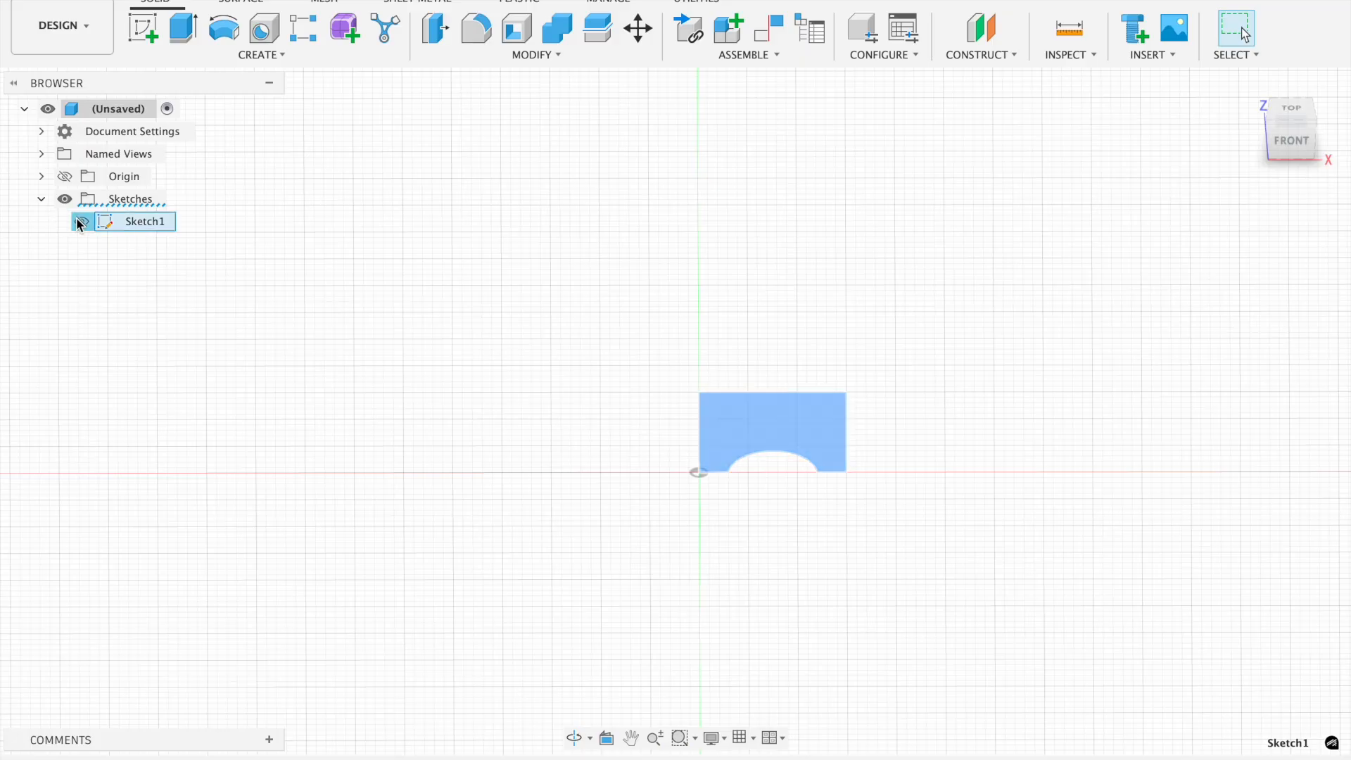
left_click(255, 56)
left_click(210, 200)
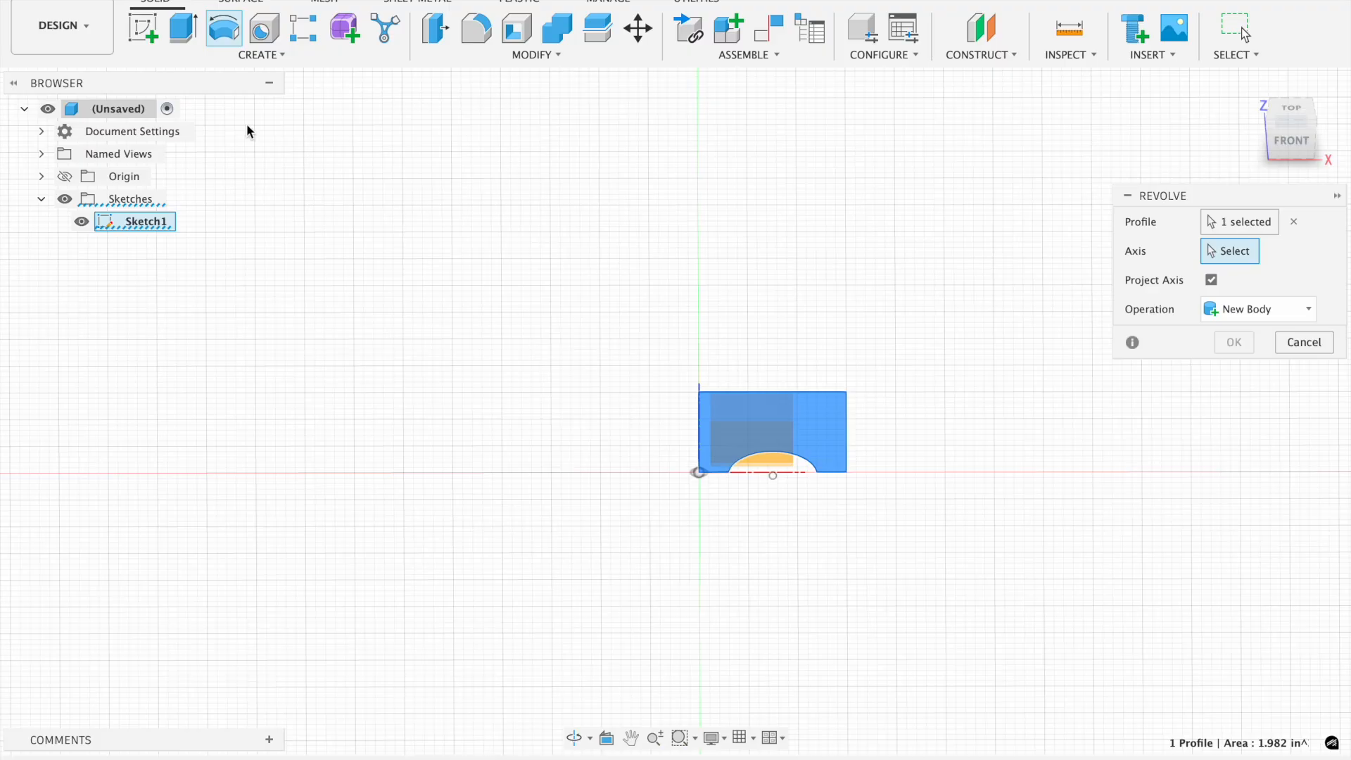
key("Escape")
Revolve the notched square profile about the X axis as a new body, pulling the angle to -180 degrees
left_click(225, 52)
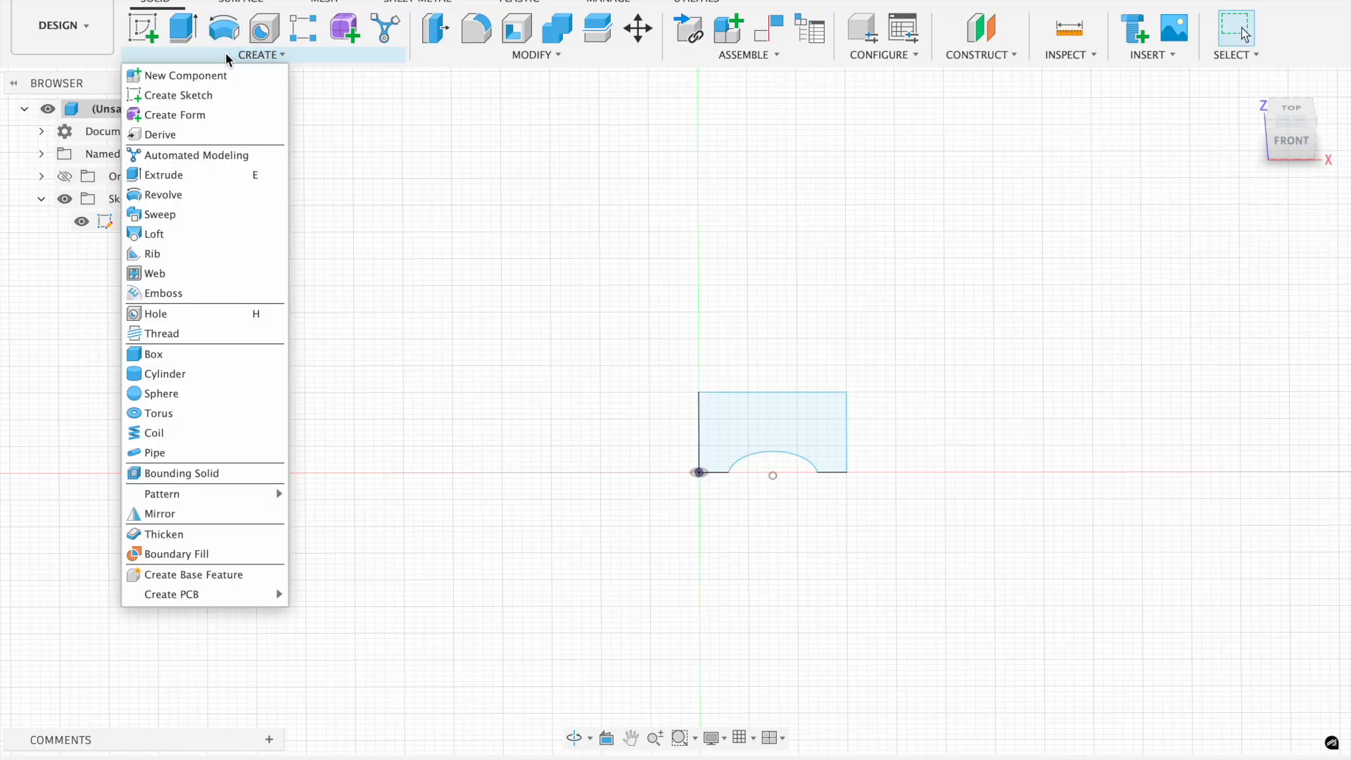
left_click(204, 201)
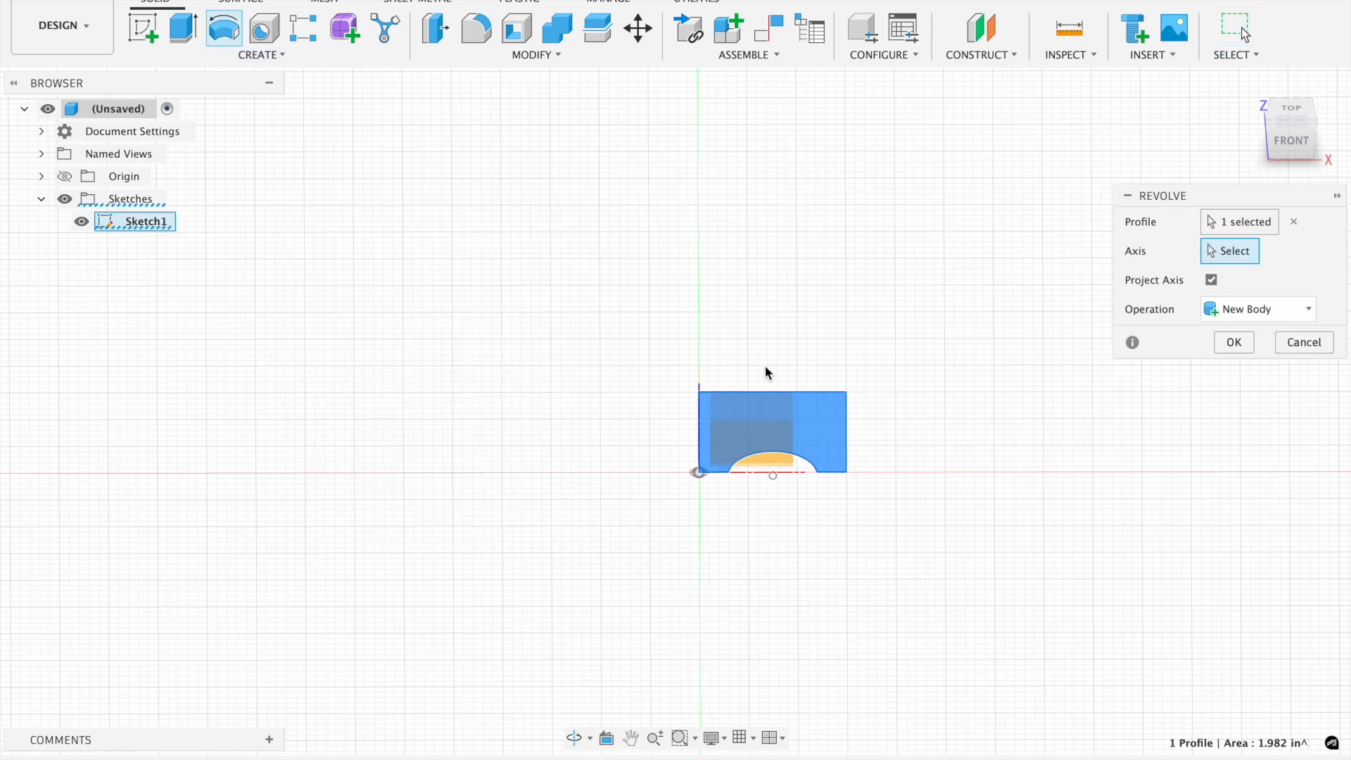
left_click(1248, 83)
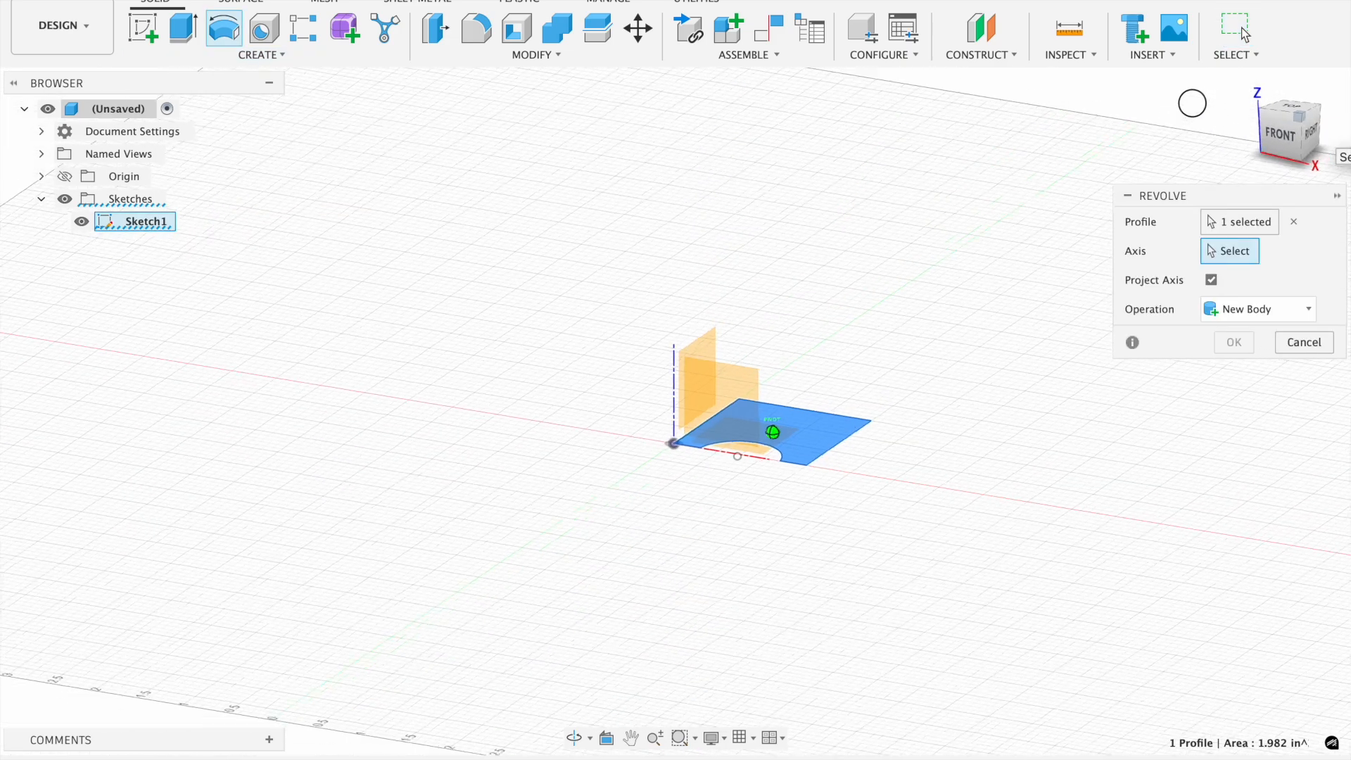
middle_click_drag(1154, 105, 1108, 127, "shift")
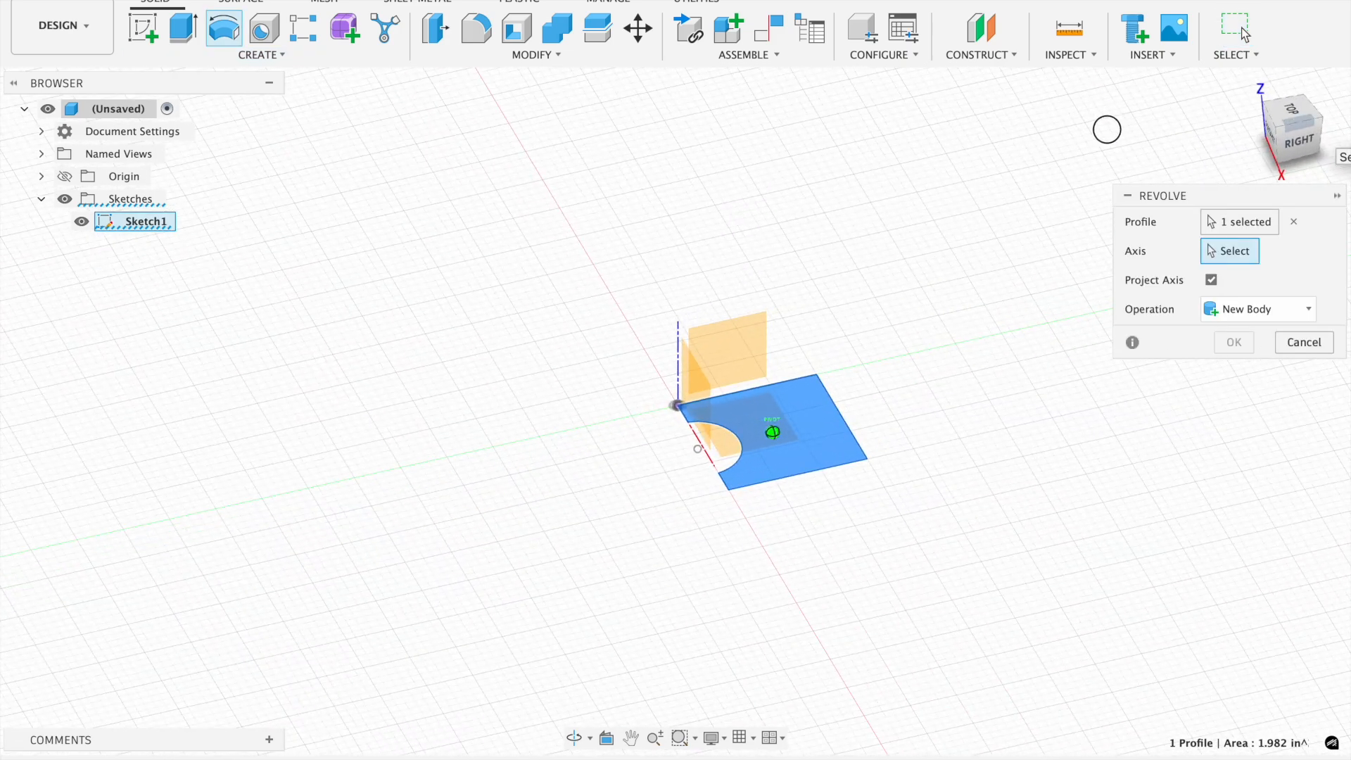
left_click(701, 442)
left_click_drag(786, 400, 542, 474)
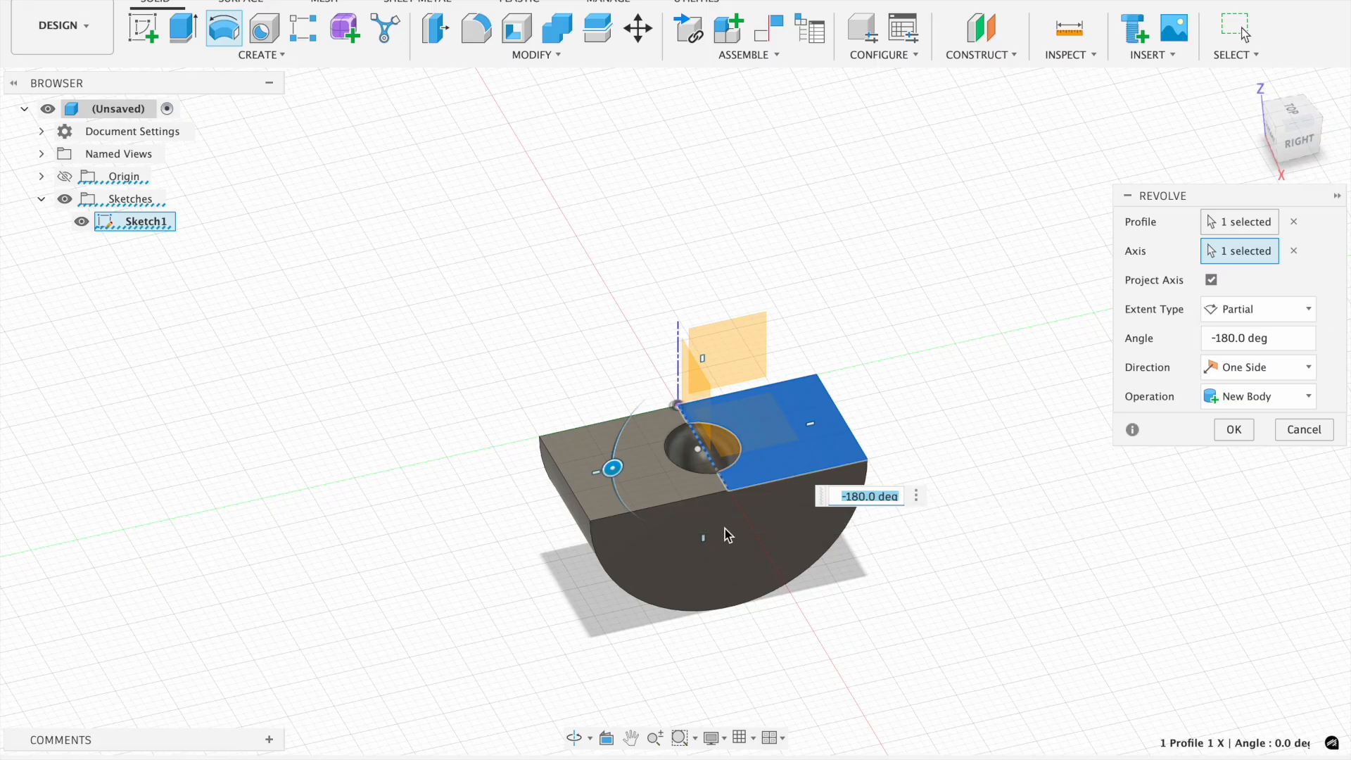
Change the angle of the X-axis revolve to 250 degrees
left_click_drag(616, 456, 916, 490)
left_click(853, 497)
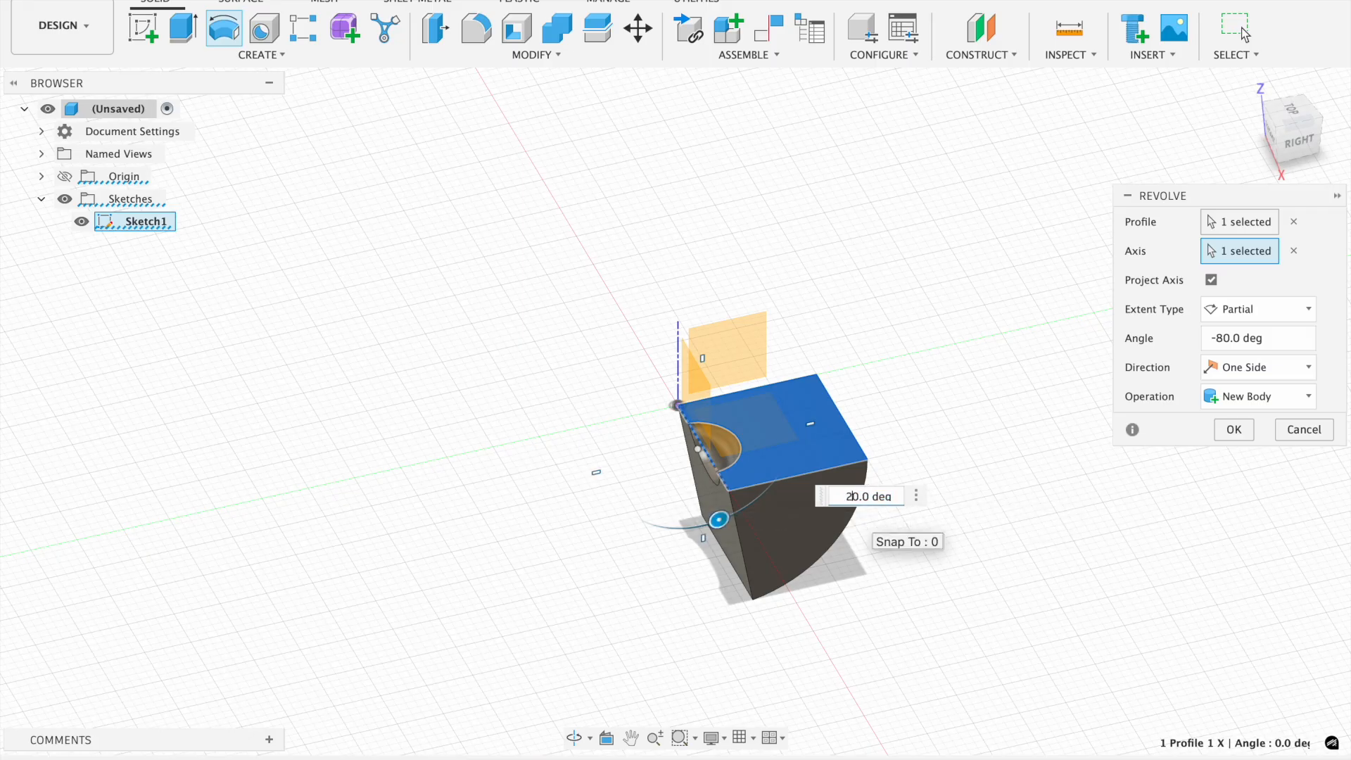
key("BackSpace")
key("BackSpace")
type("25")
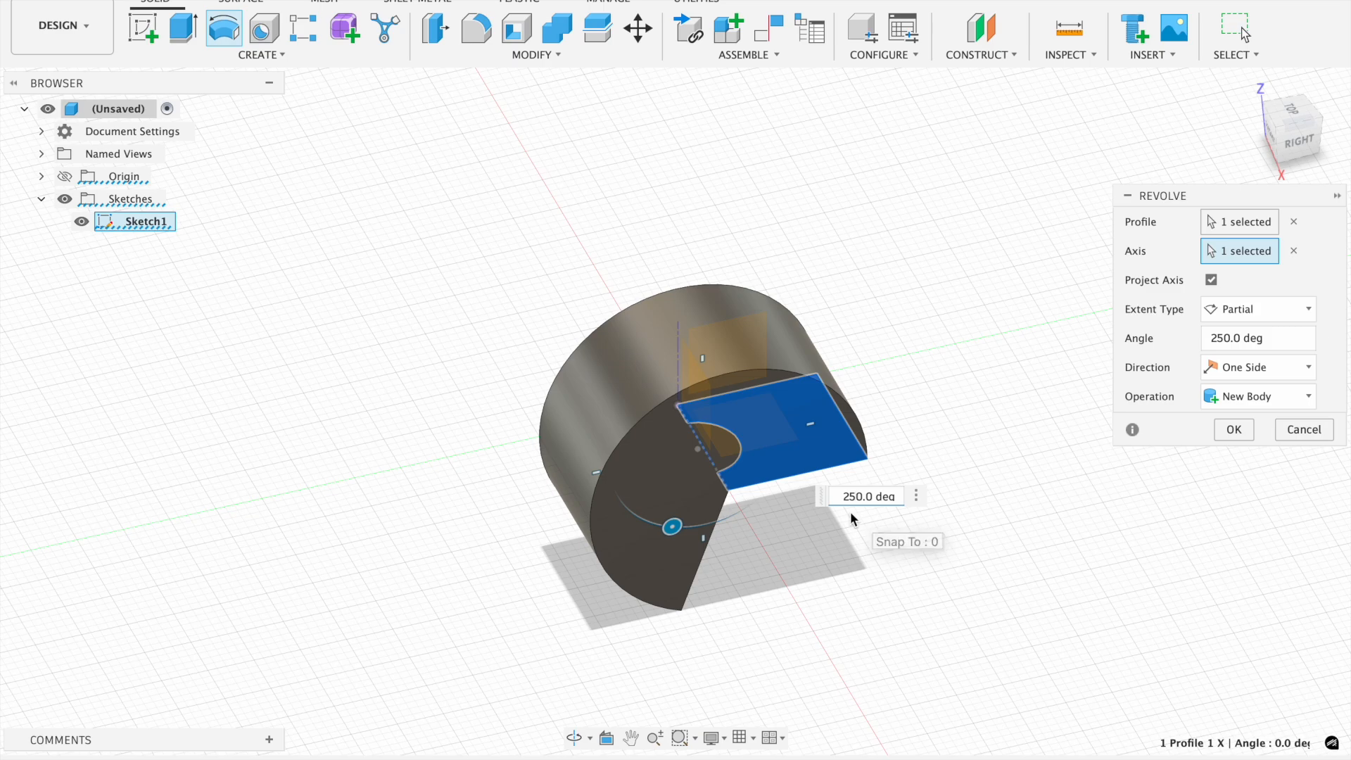
Reduce the angle of the X-axis revolve to 20 degrees
left_click_drag(1299, 113, 1201, 23)
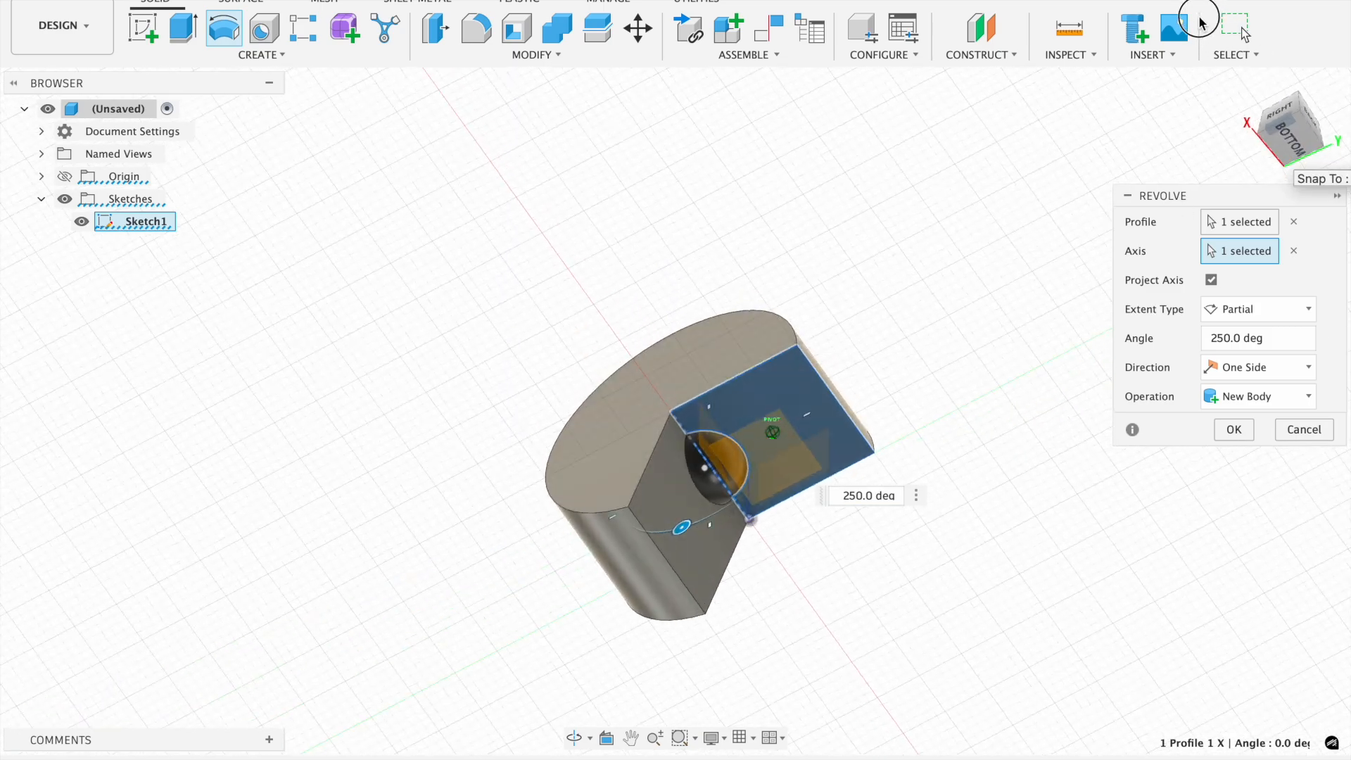
left_click(859, 496)
key("BackSpace")
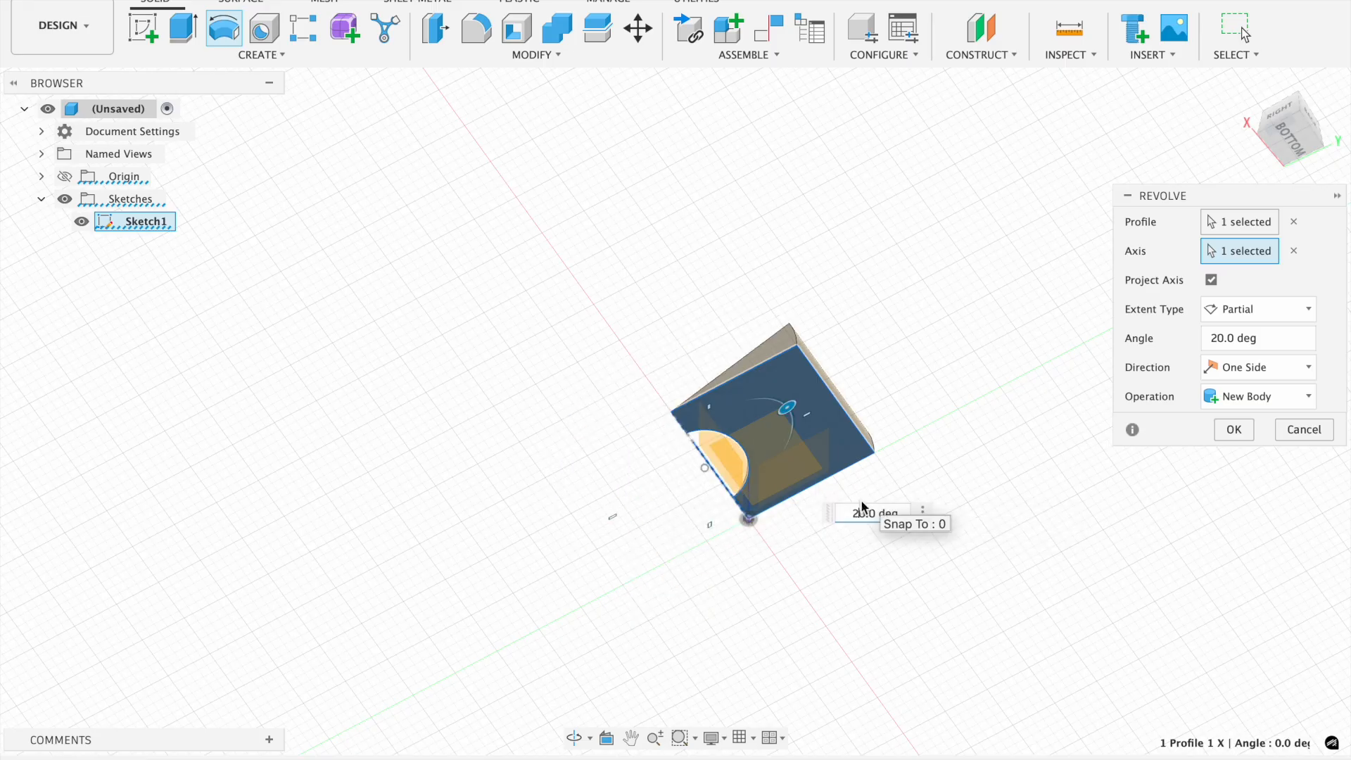
left_click_drag(1254, 99, 1237, 172)
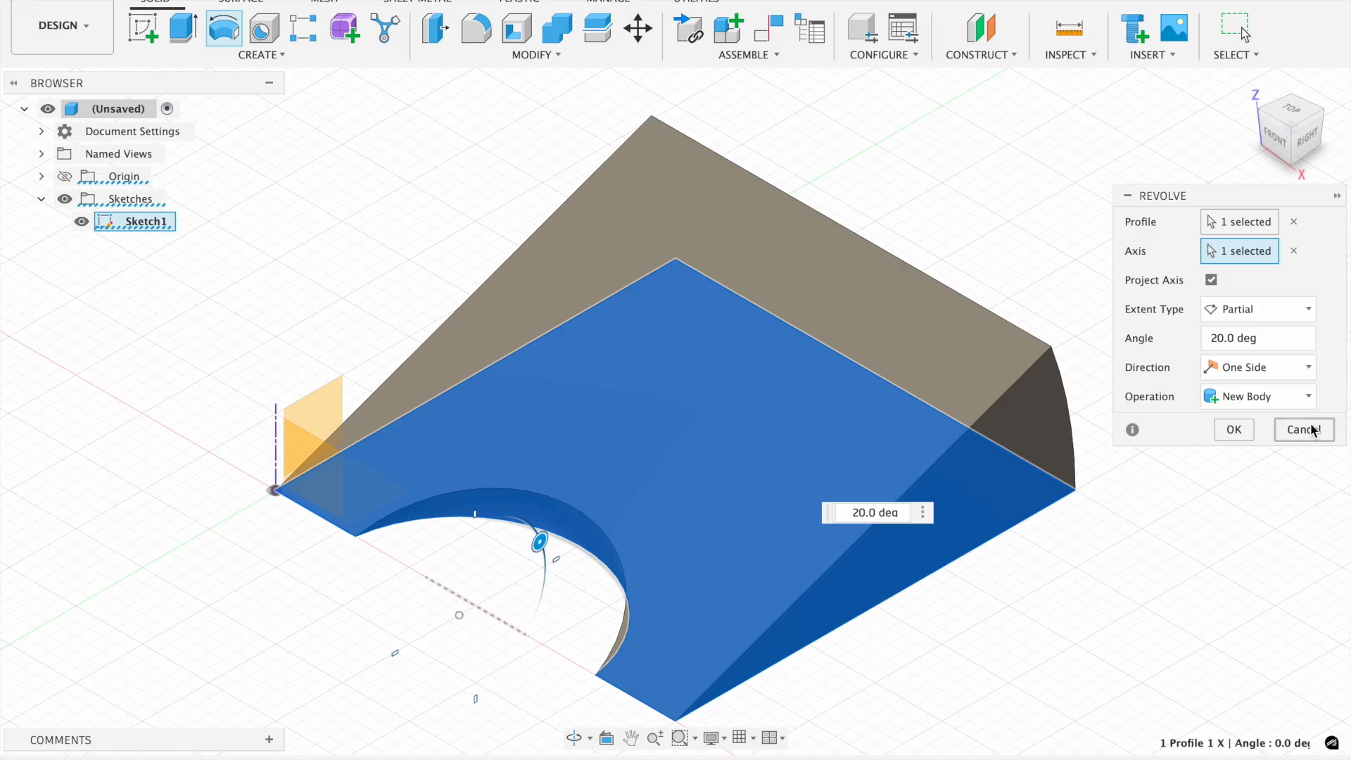
Replace the revolve axis with the square's sketch edge that lies along the Y axis
left_click(1293, 250)
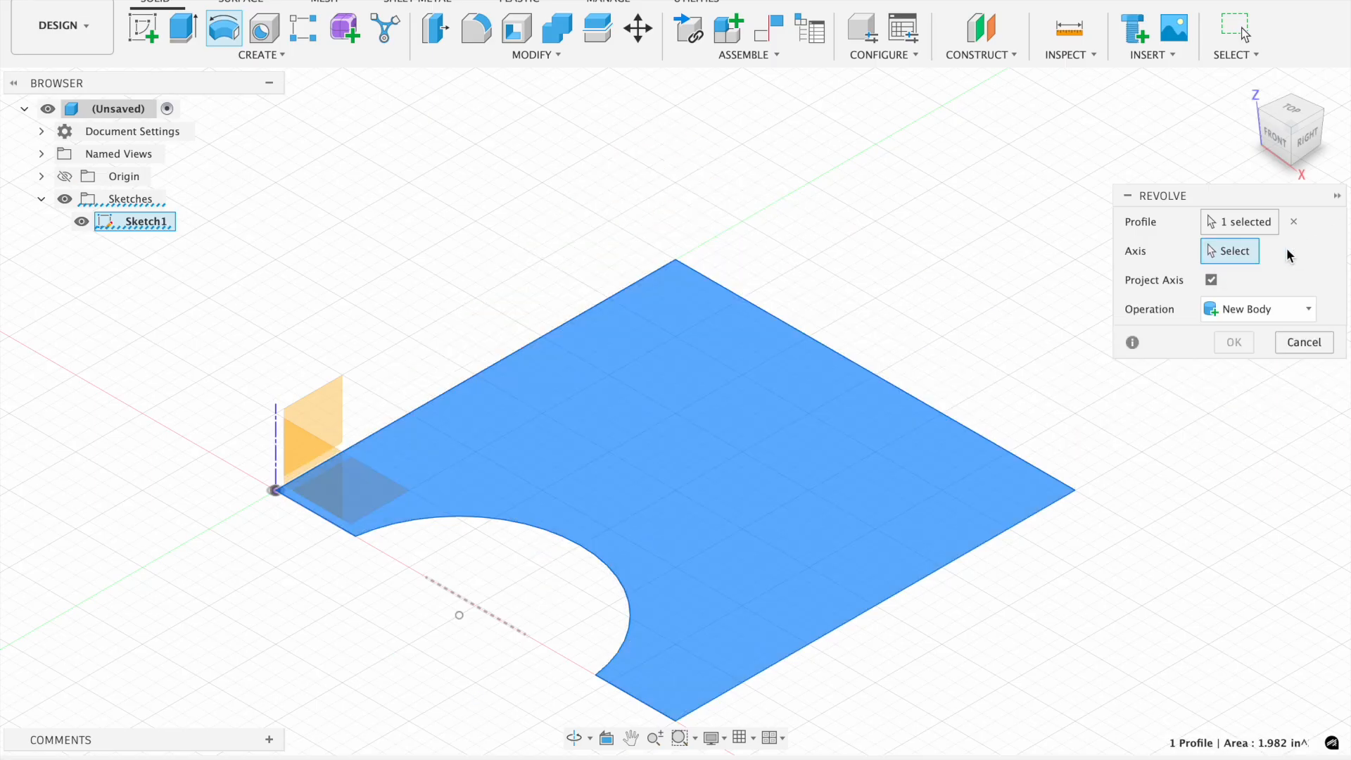
left_click(323, 463)
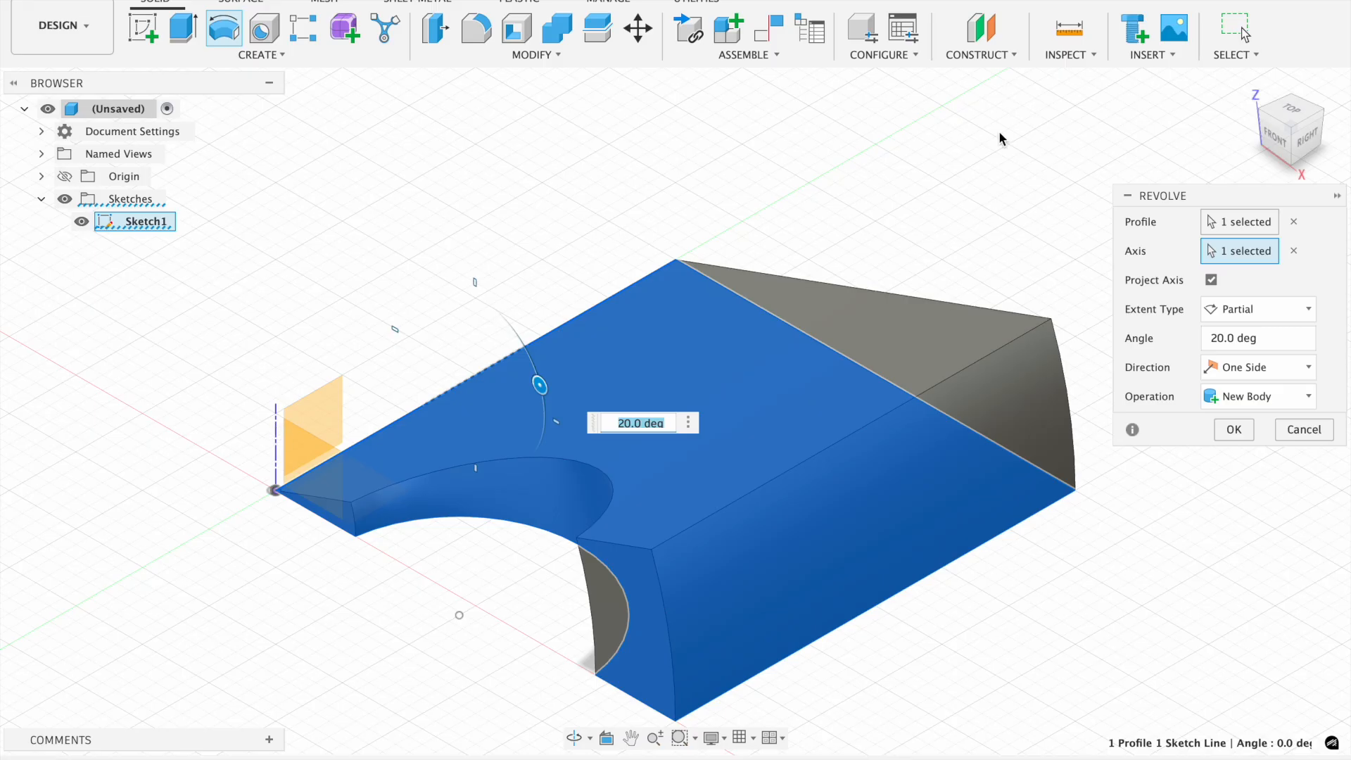
left_click(1293, 251)
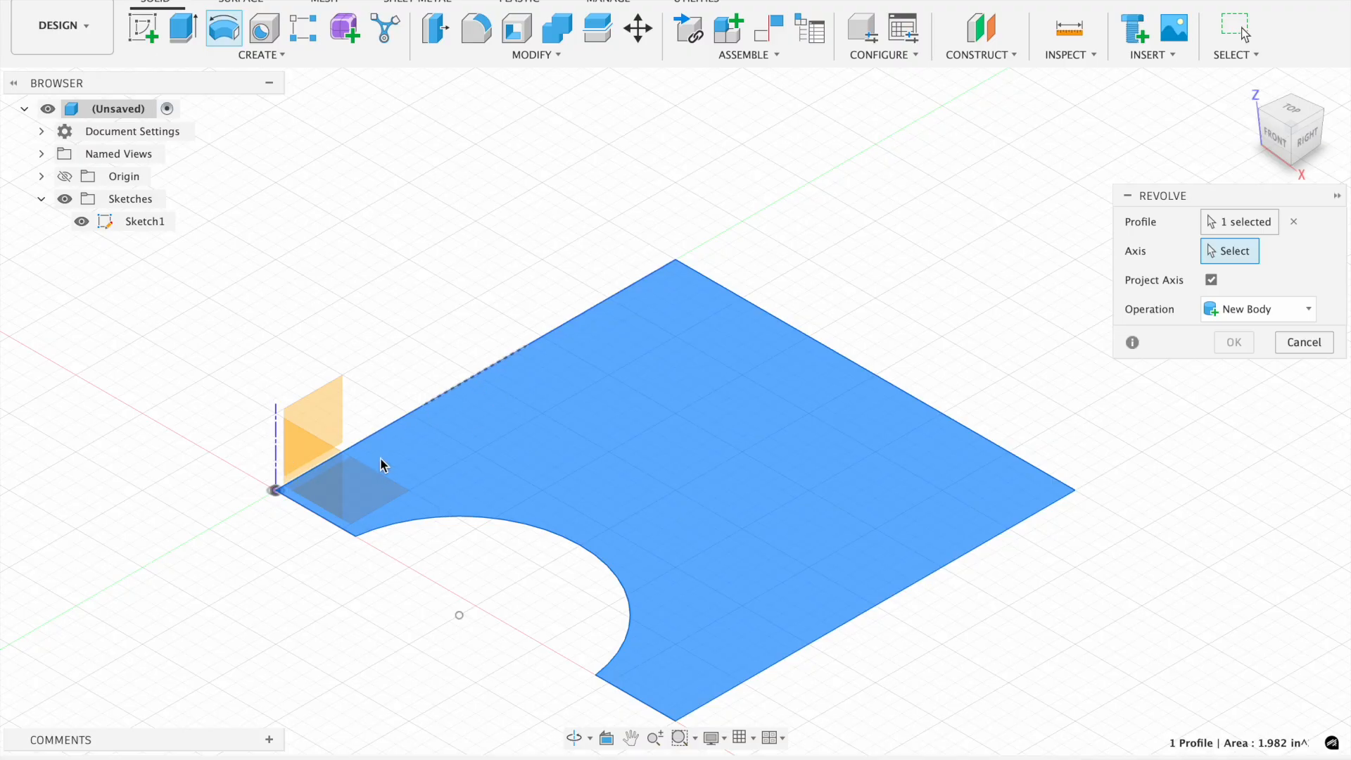
left_click(355, 450)
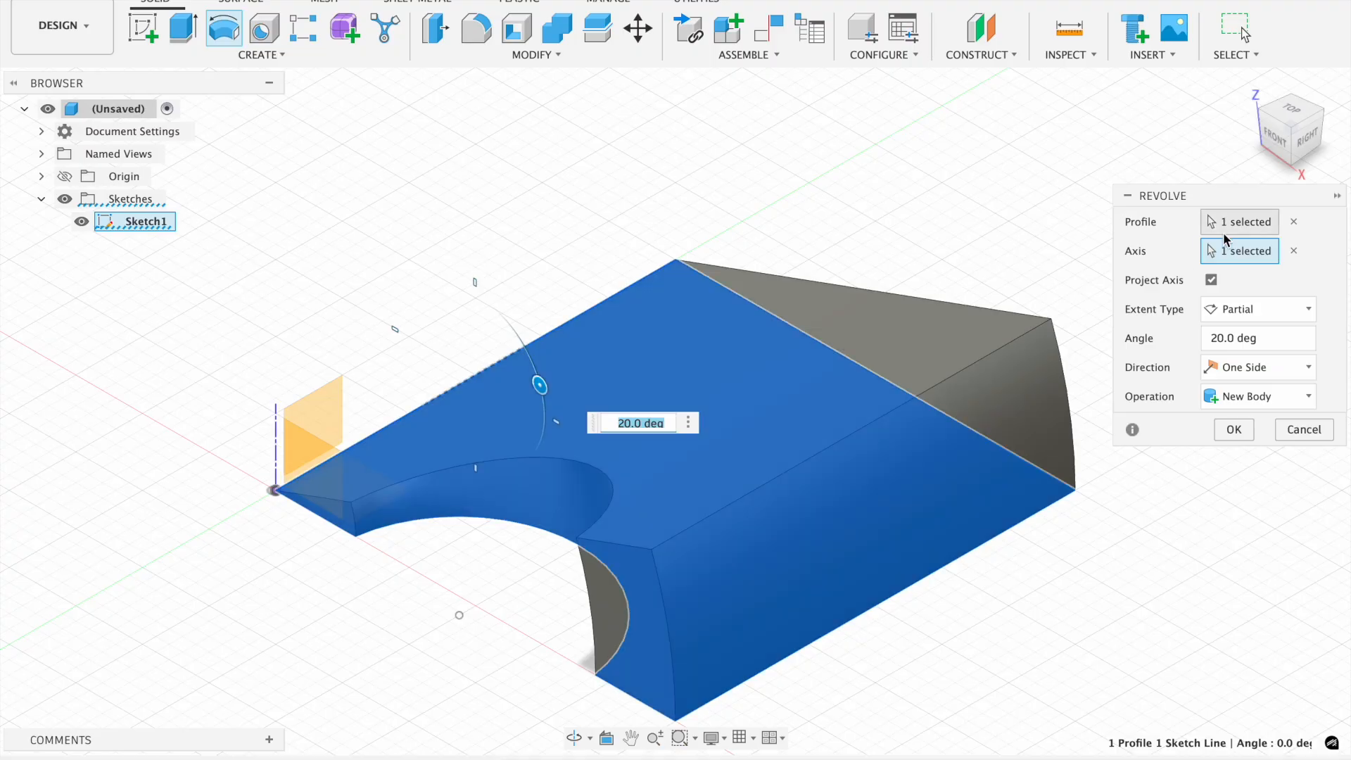
Set the revolve angle around the square's edge to 360 degrees and complete the new body
left_click_drag(546, 391, 588, 592)
left_click(1224, 338)
key("BackSpace")
key("BackSpace")
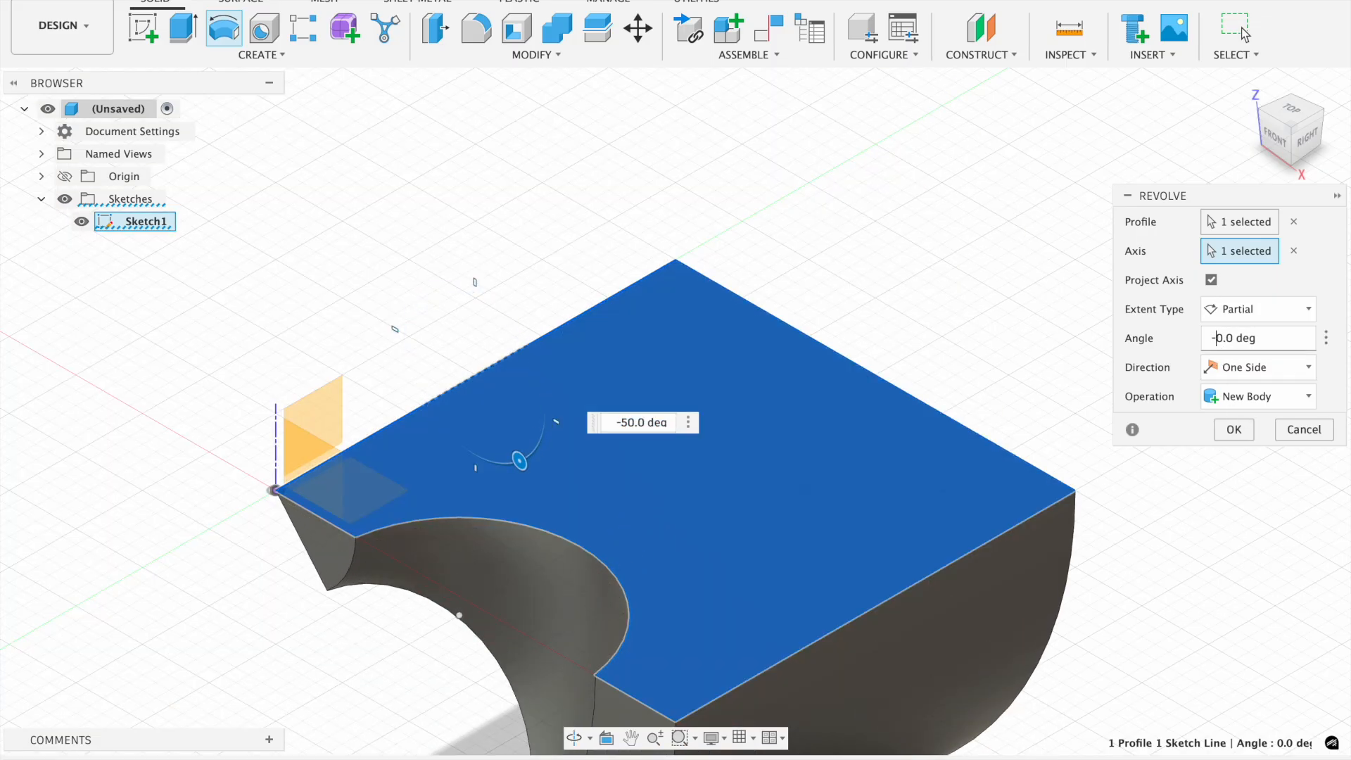
type("36")
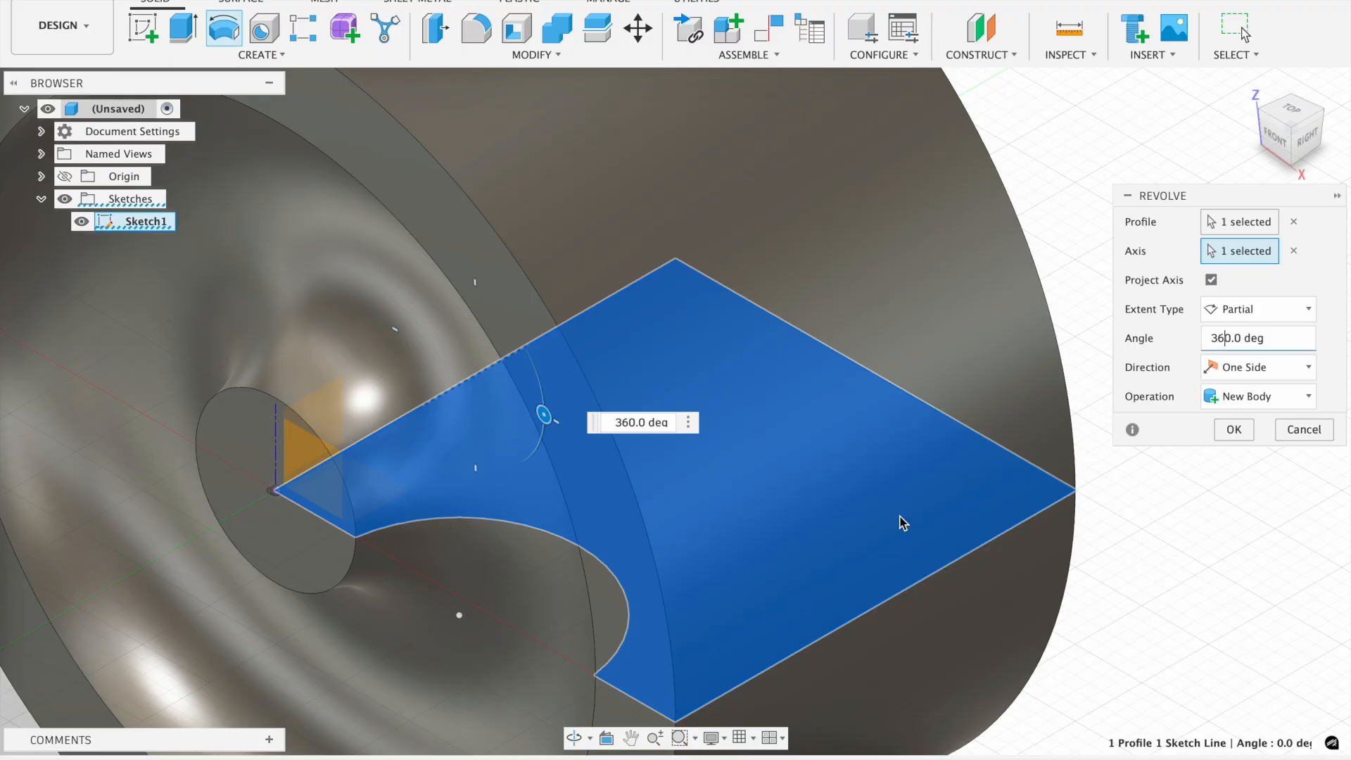
scroll(901, 522, "down", 5)
left_click(1235, 430)
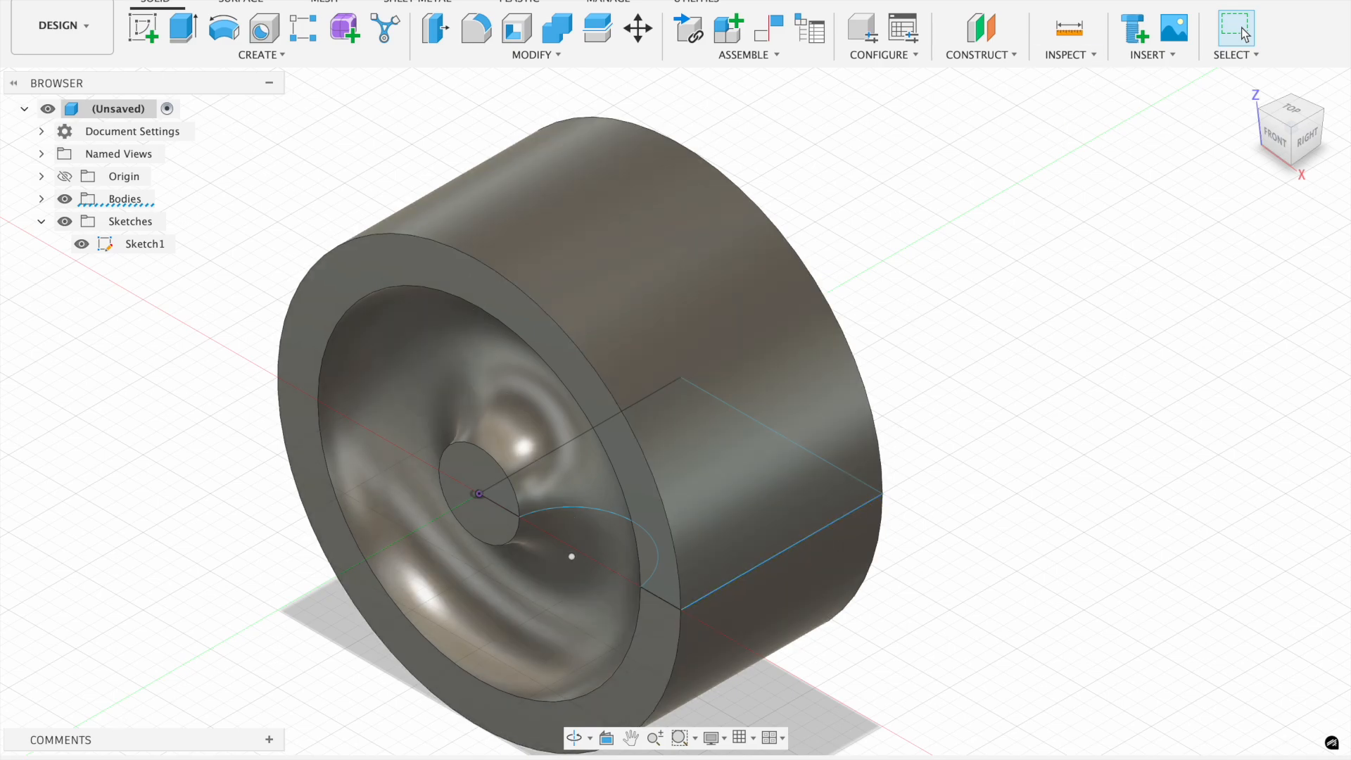
Delete the revolve feature and the notched square sketch from the design
left_click(176, 758)
key("Delete")
left_click(152, 759)
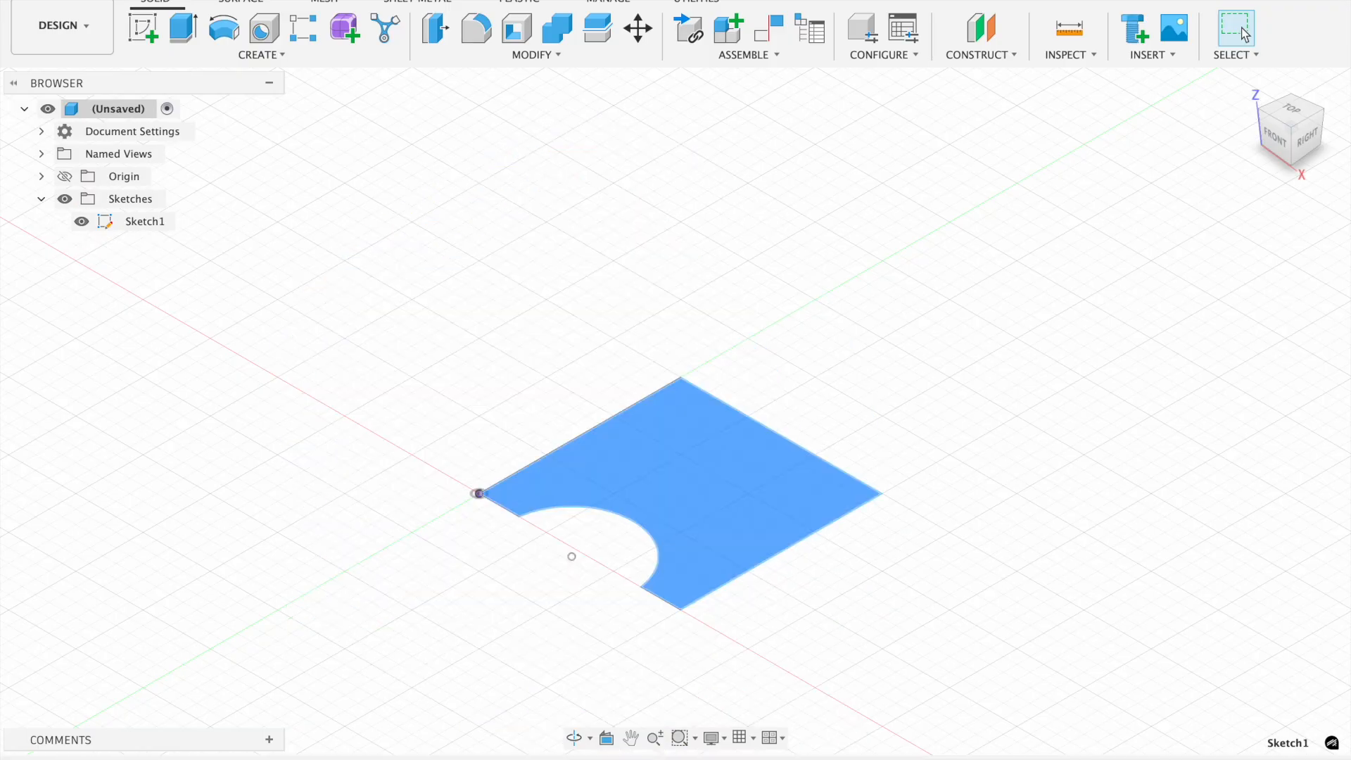
key("Delete")
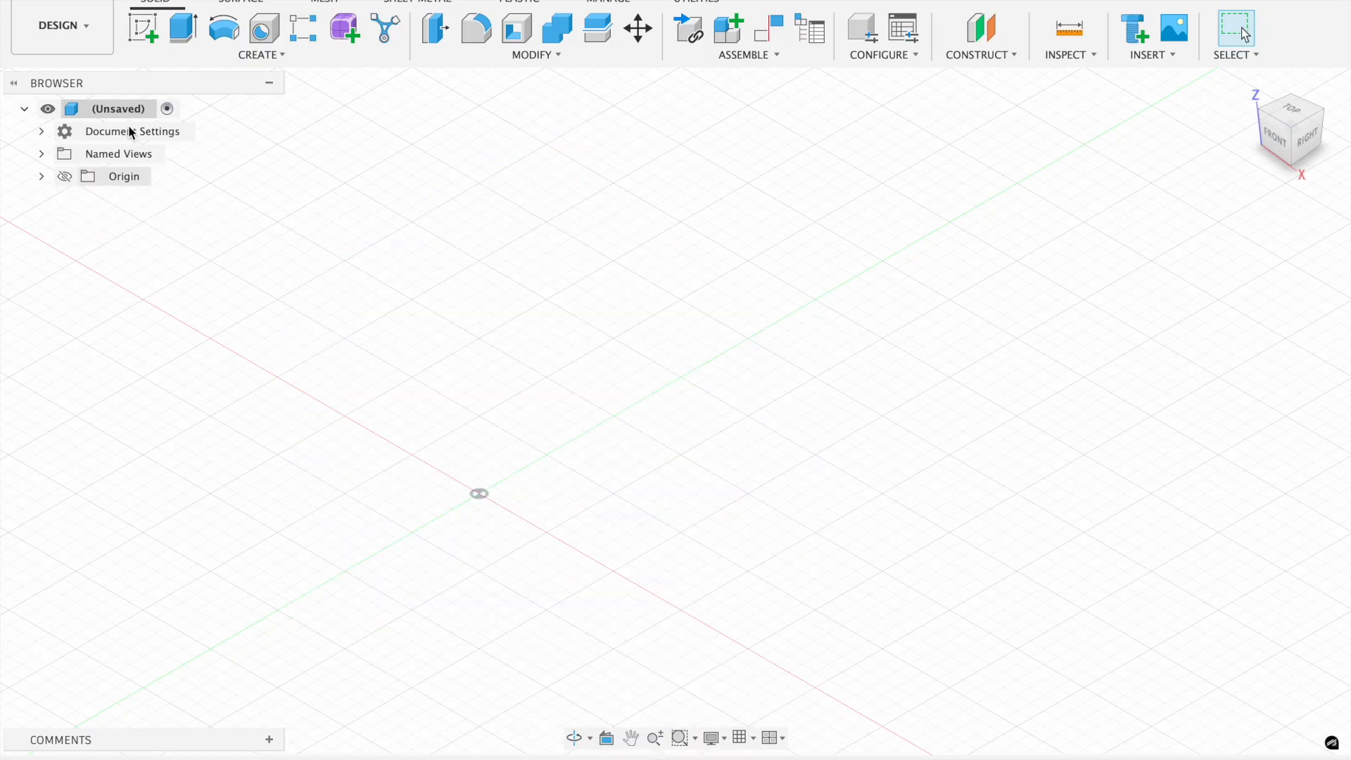
Sketch a circle about 2.6 in in diameter centred on the origin of the XY plane, and finish the sketch
left_click(143, 28)
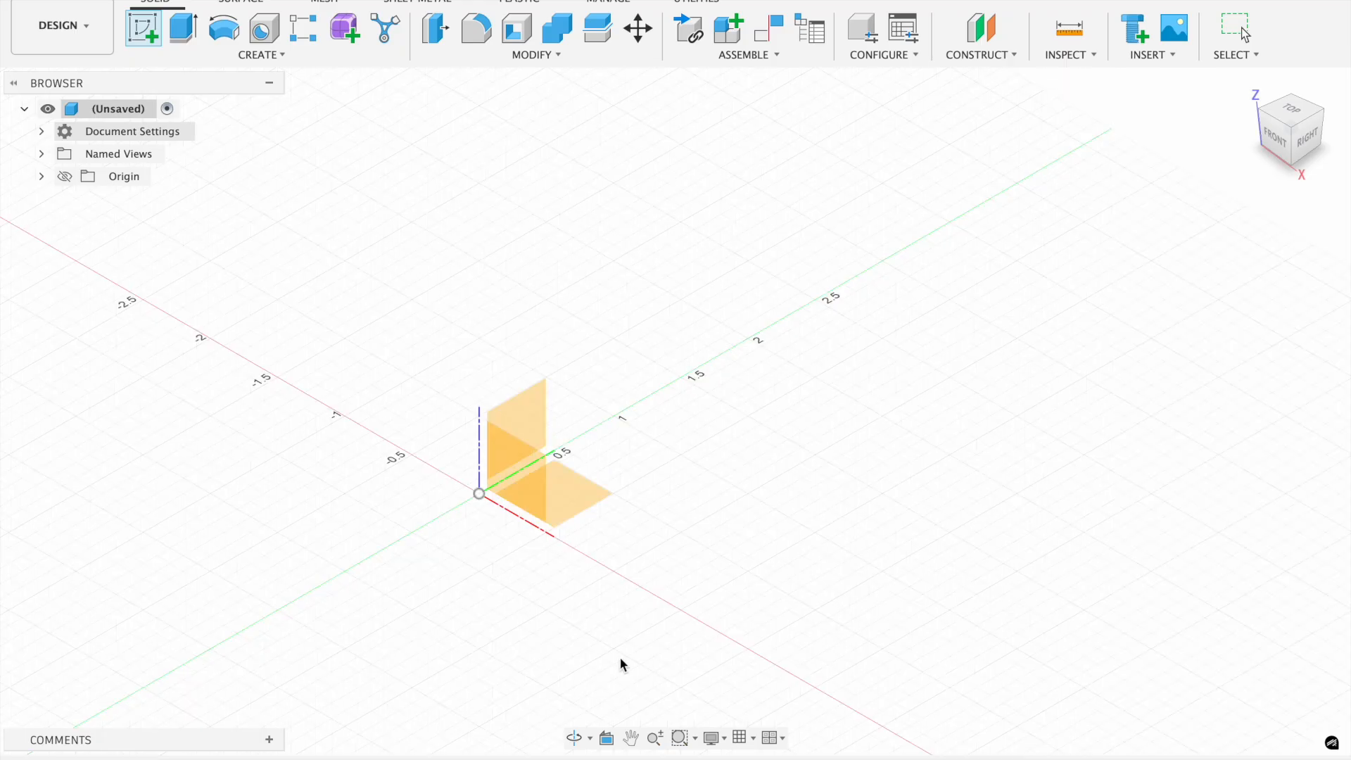
left_click(556, 509)
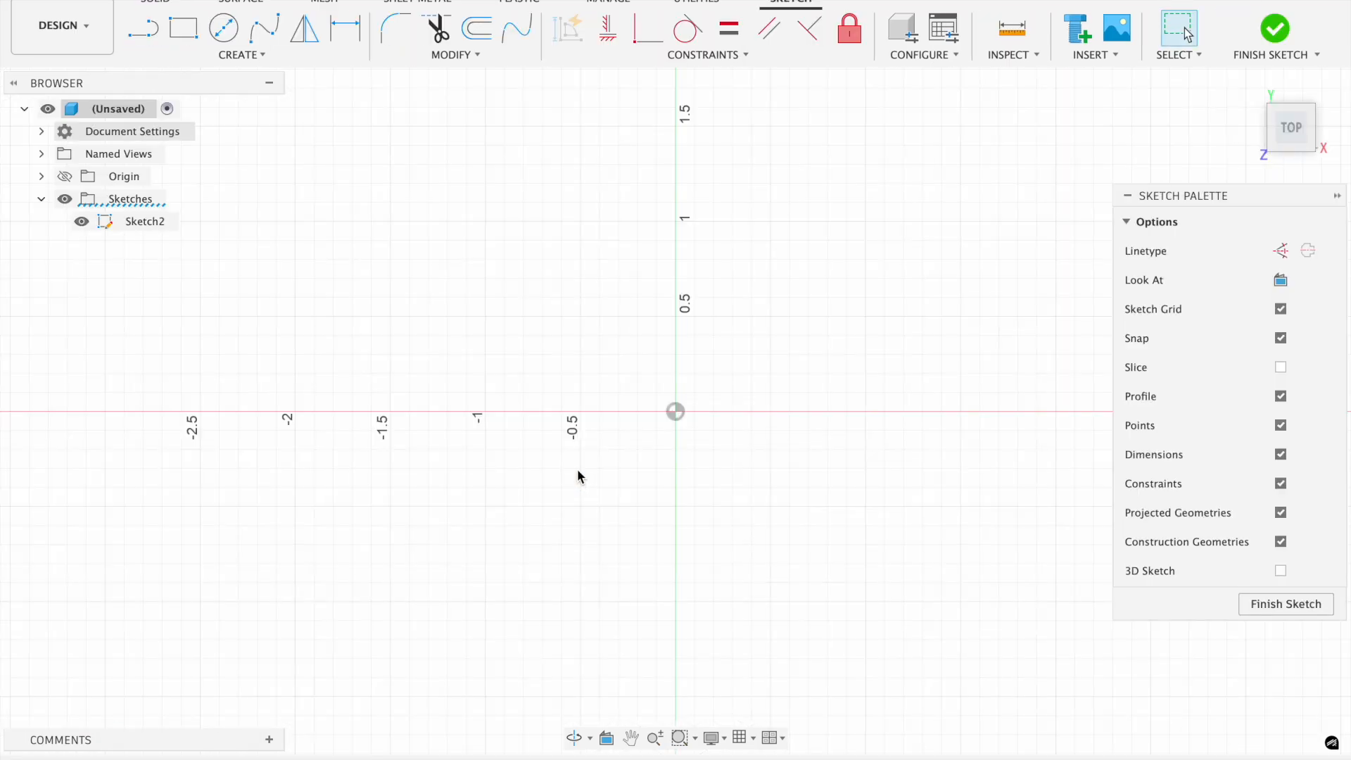
key("l")
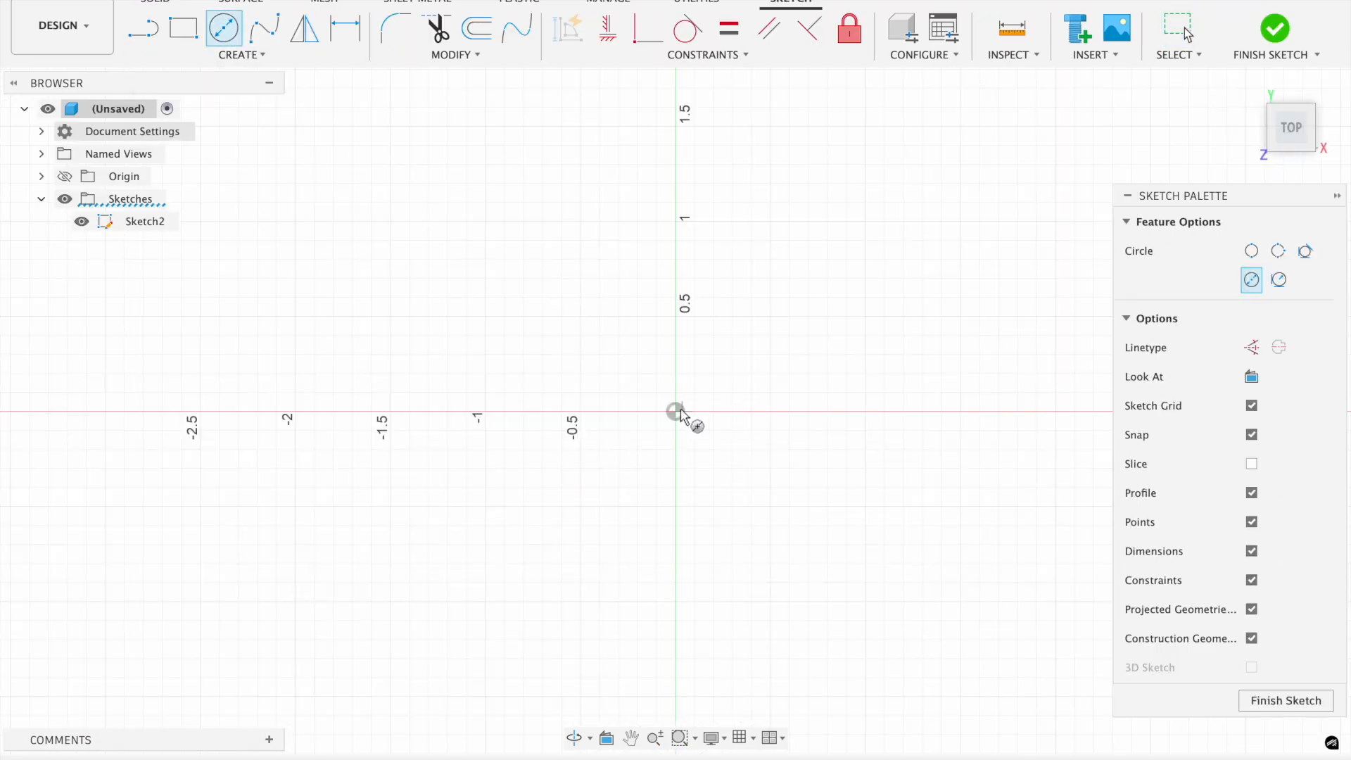
left_click(675, 410)
left_click(918, 415)
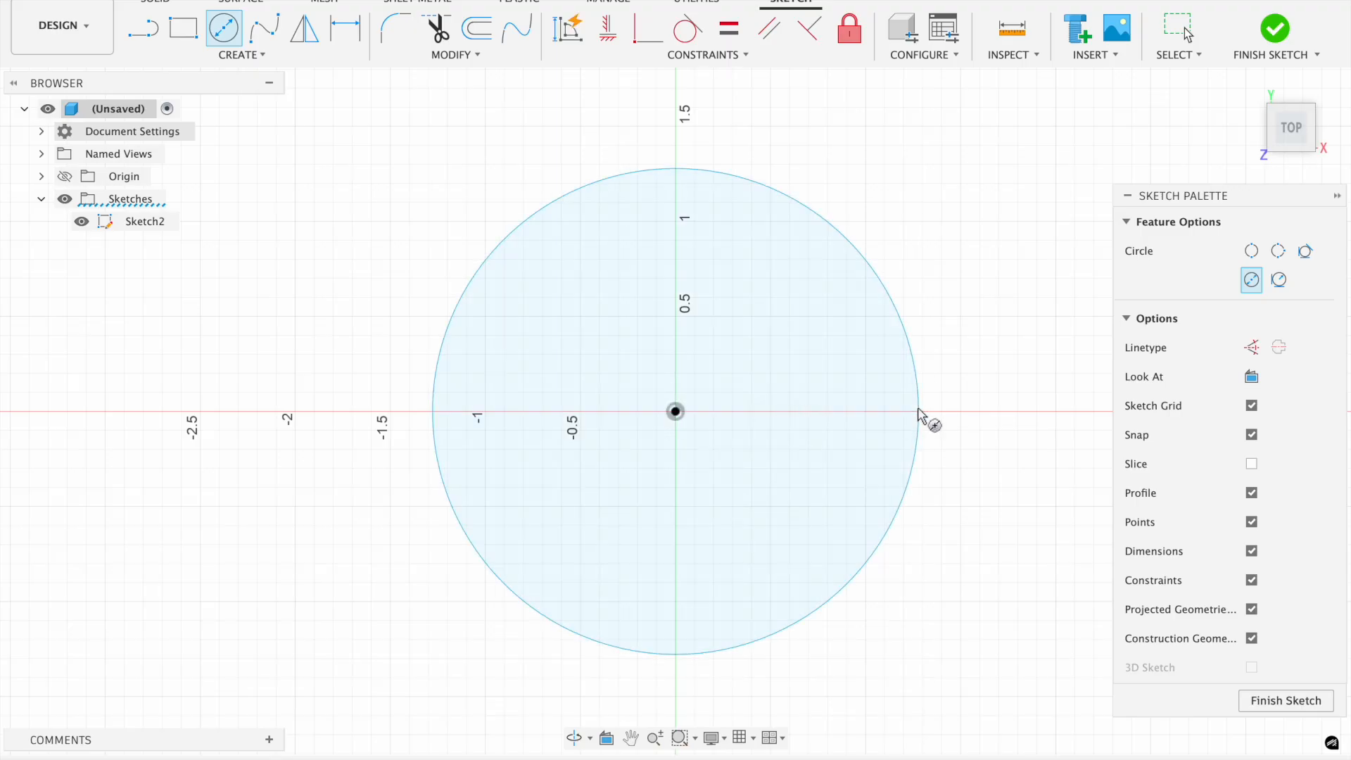
left_click(1275, 28)
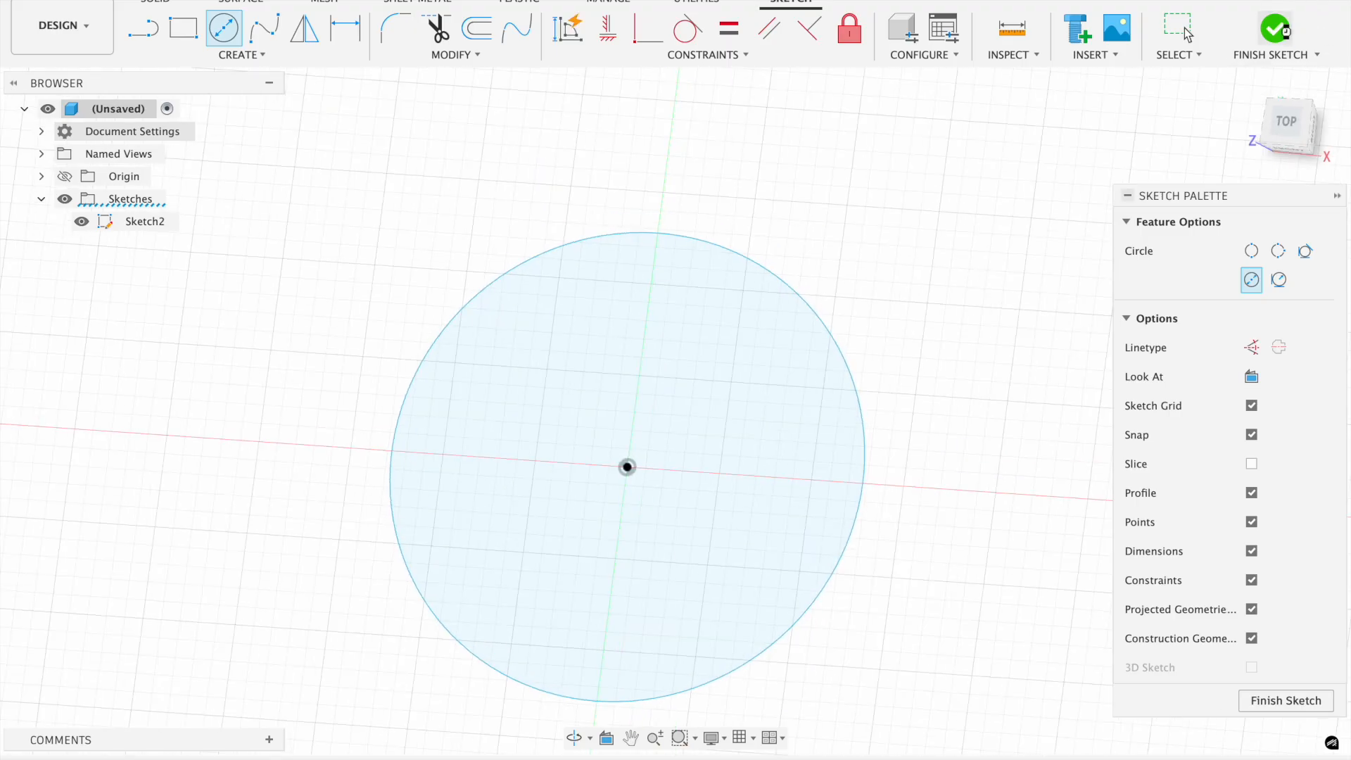
Try to revolve the circle about the Y axis as a new body with the extent type set to Full
left_click(267, 55)
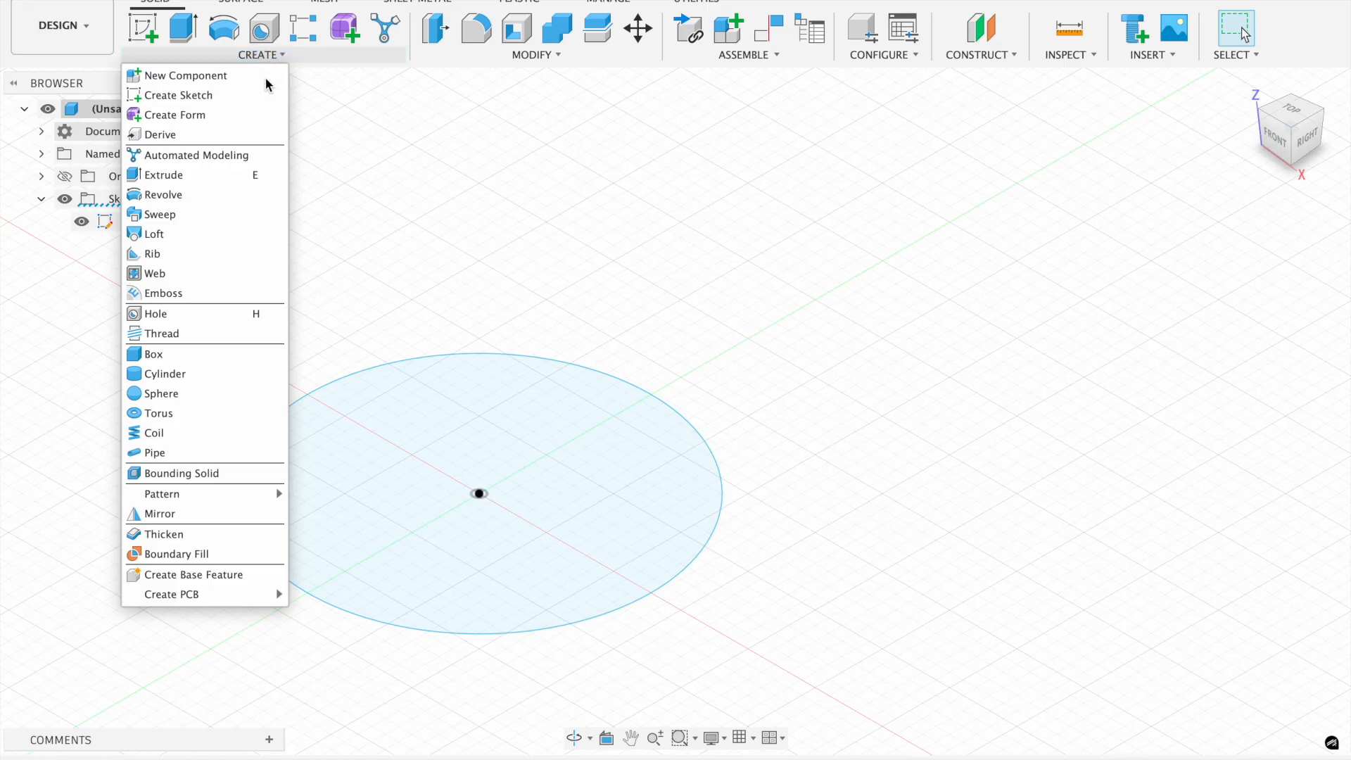
left_click(207, 193)
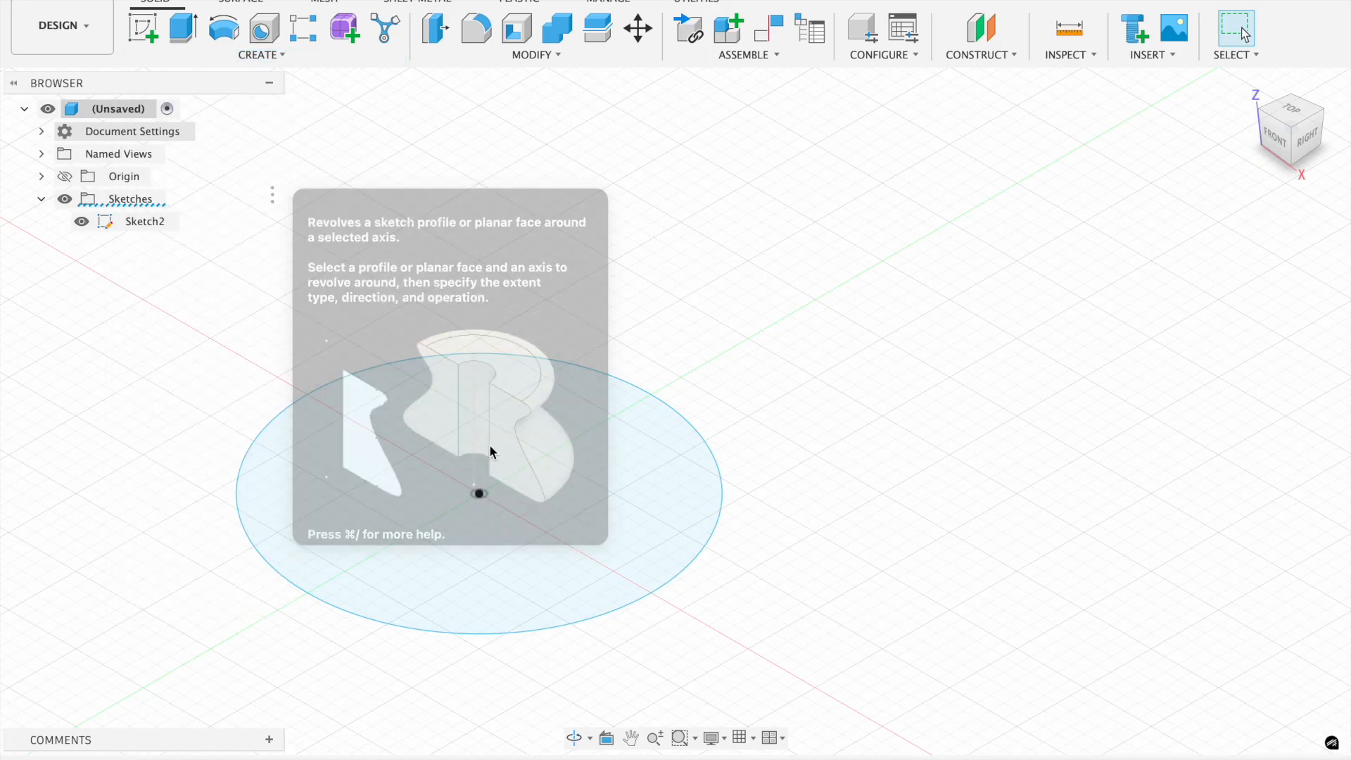
left_click(528, 470)
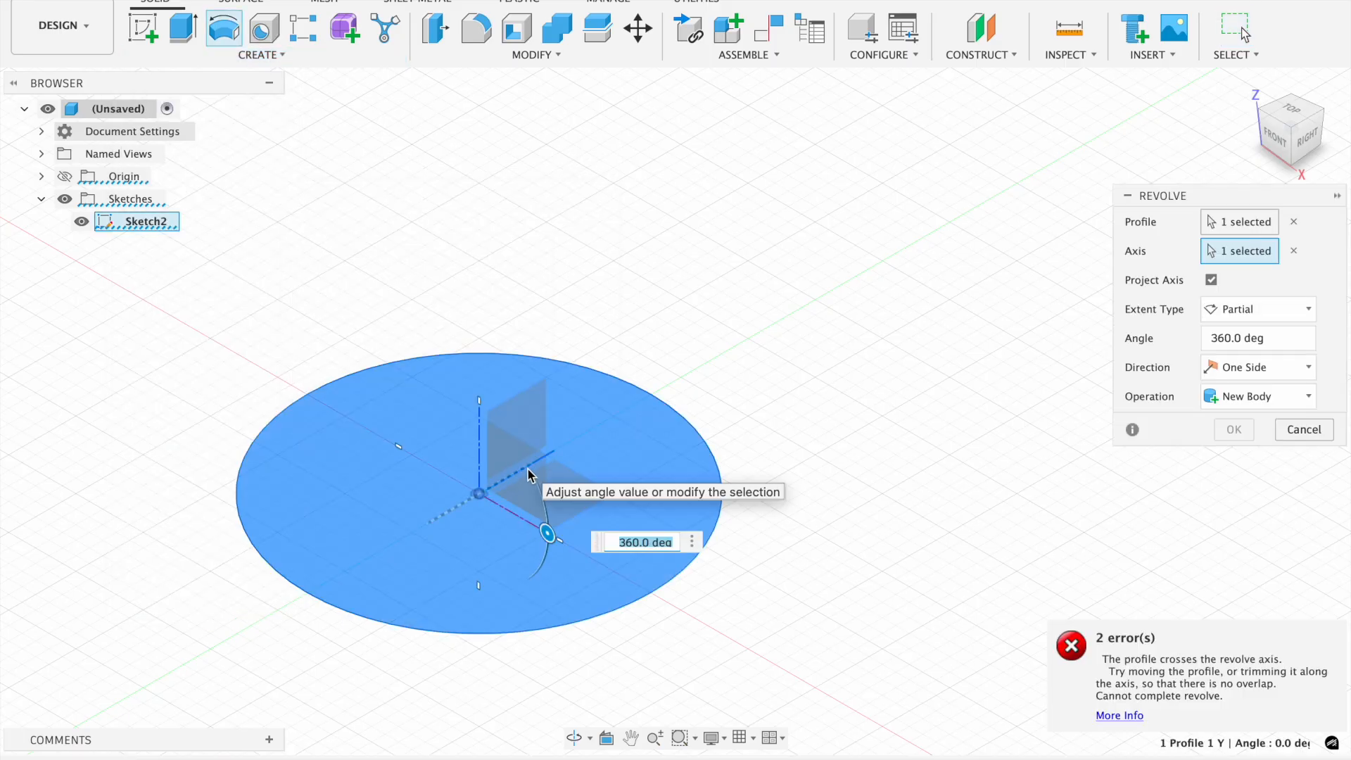
left_click(1300, 304)
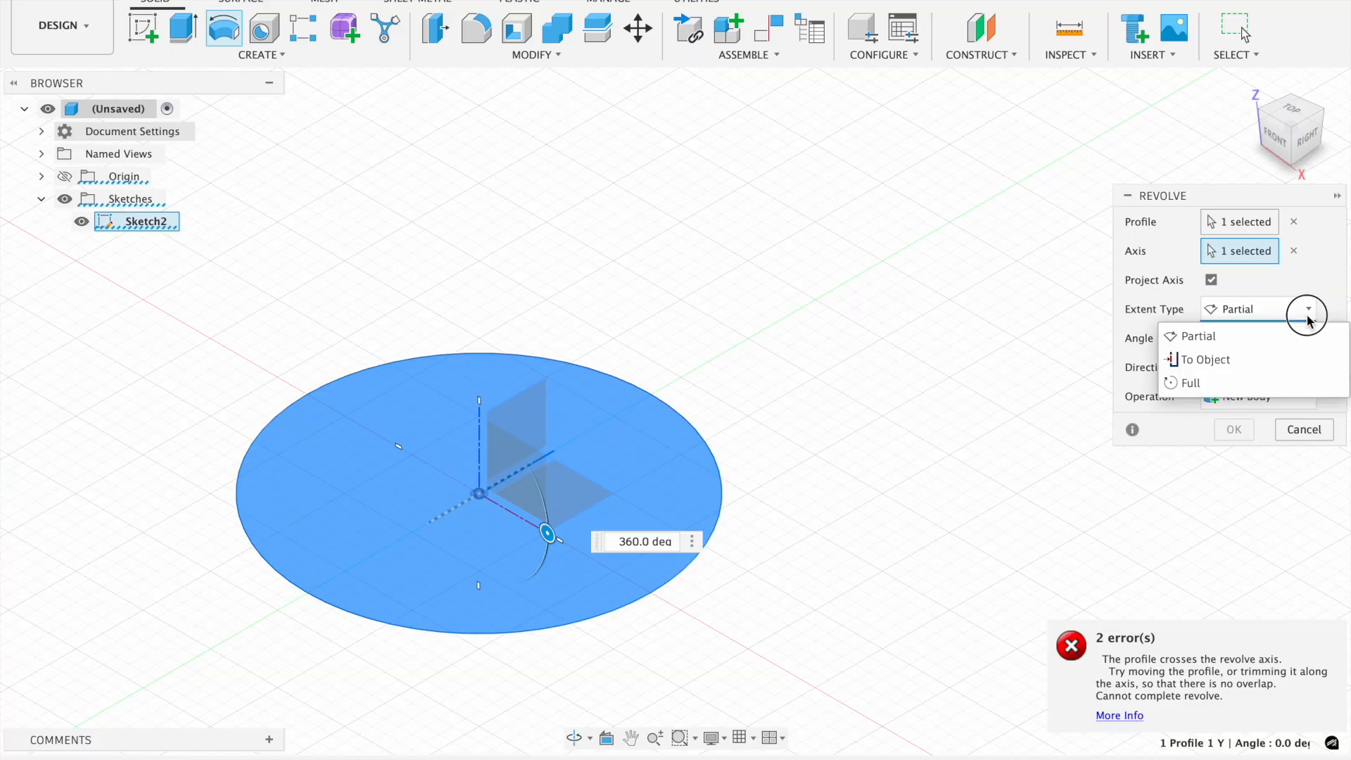
left_click(1229, 382)
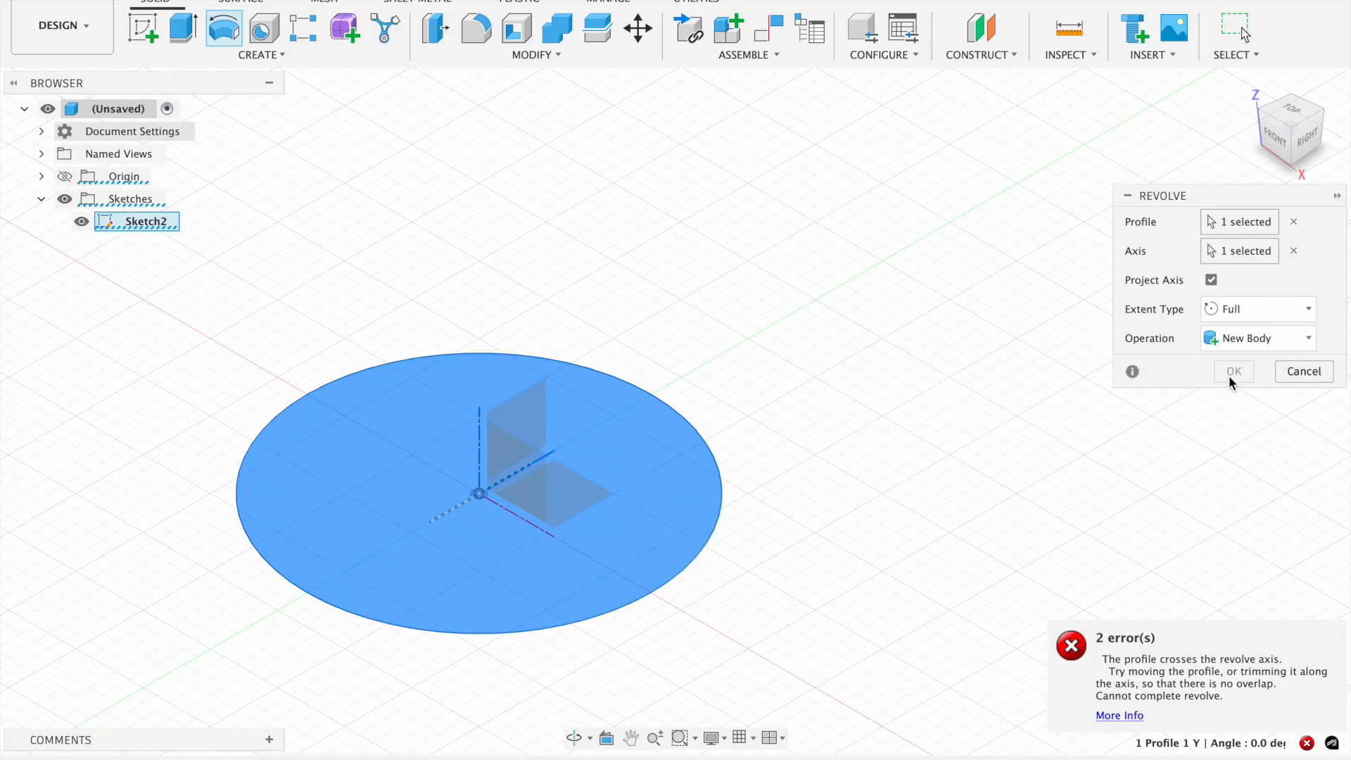
Try the X axis as the circle's revolve axis instead, and clear that axis selection
left_click(1294, 250)
left_click(535, 528)
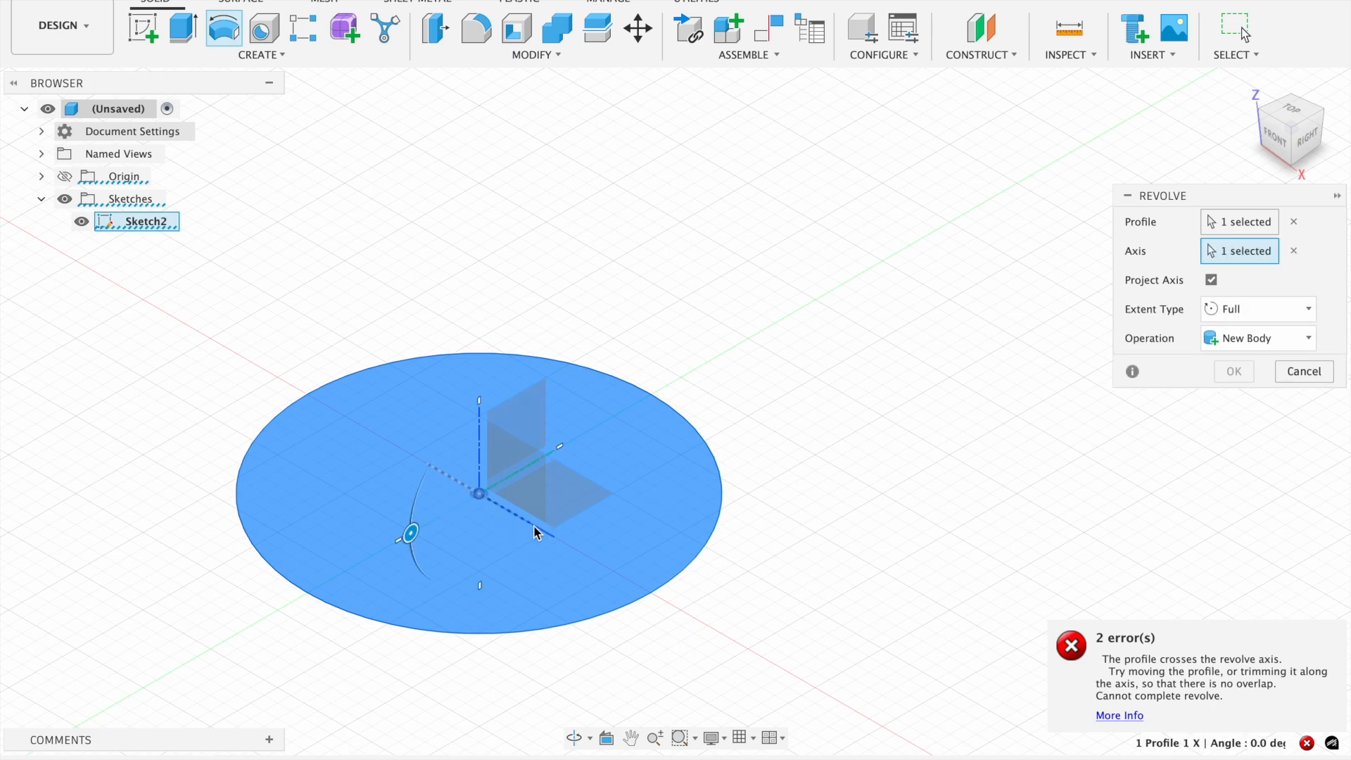
left_click(1294, 251)
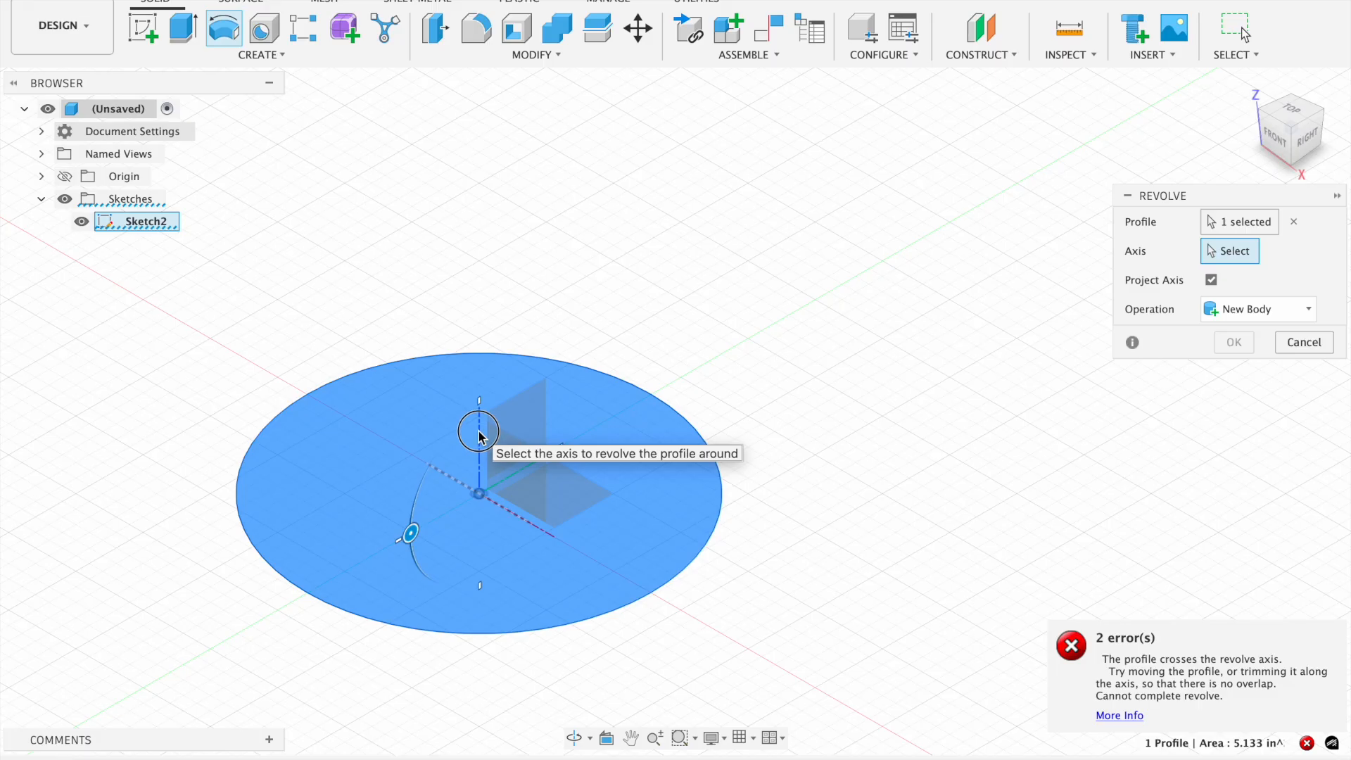
Examine the detailed error information for the circle's revolve, and cancel the command
left_click(1122, 715)
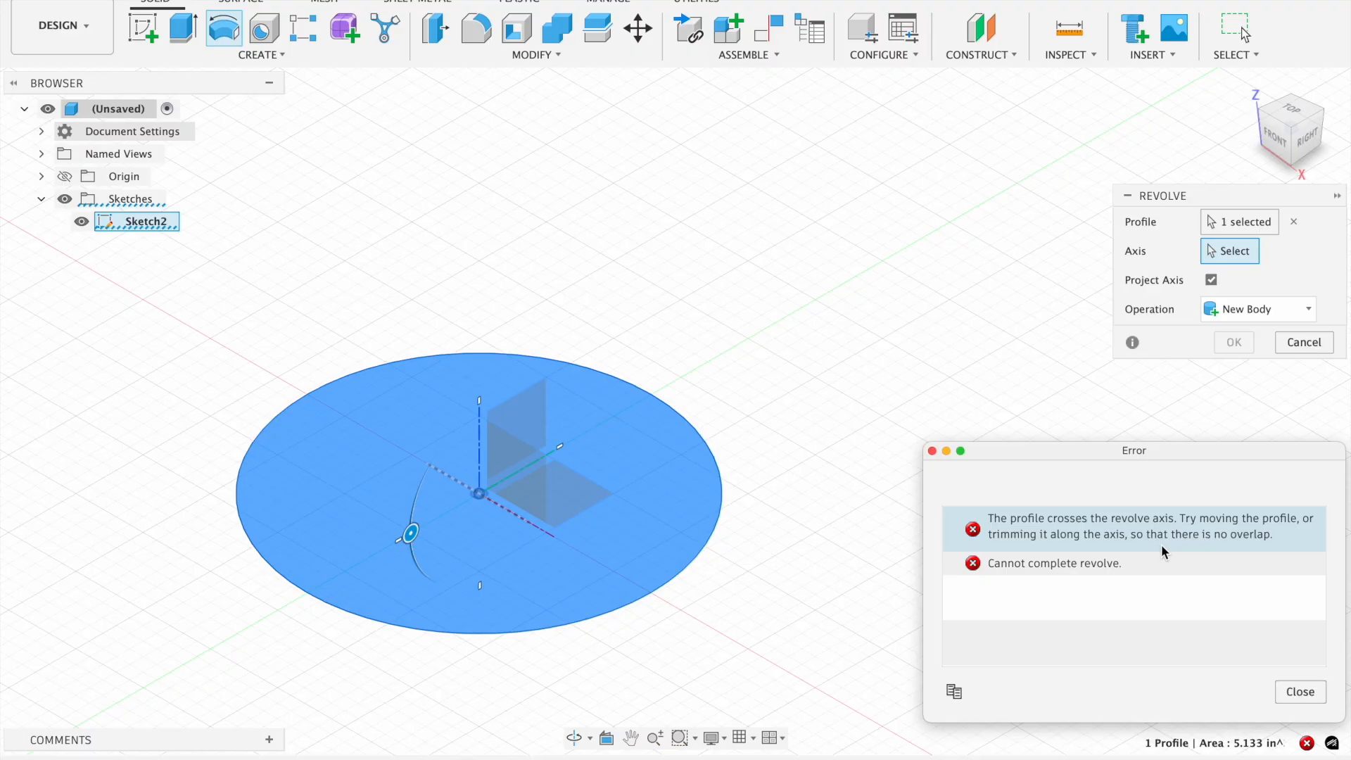
mouse_move(741, 616)
left_mouse_down()
mouse_move(438, 595)
mouse_move(276, 472)
left_mouse_up()
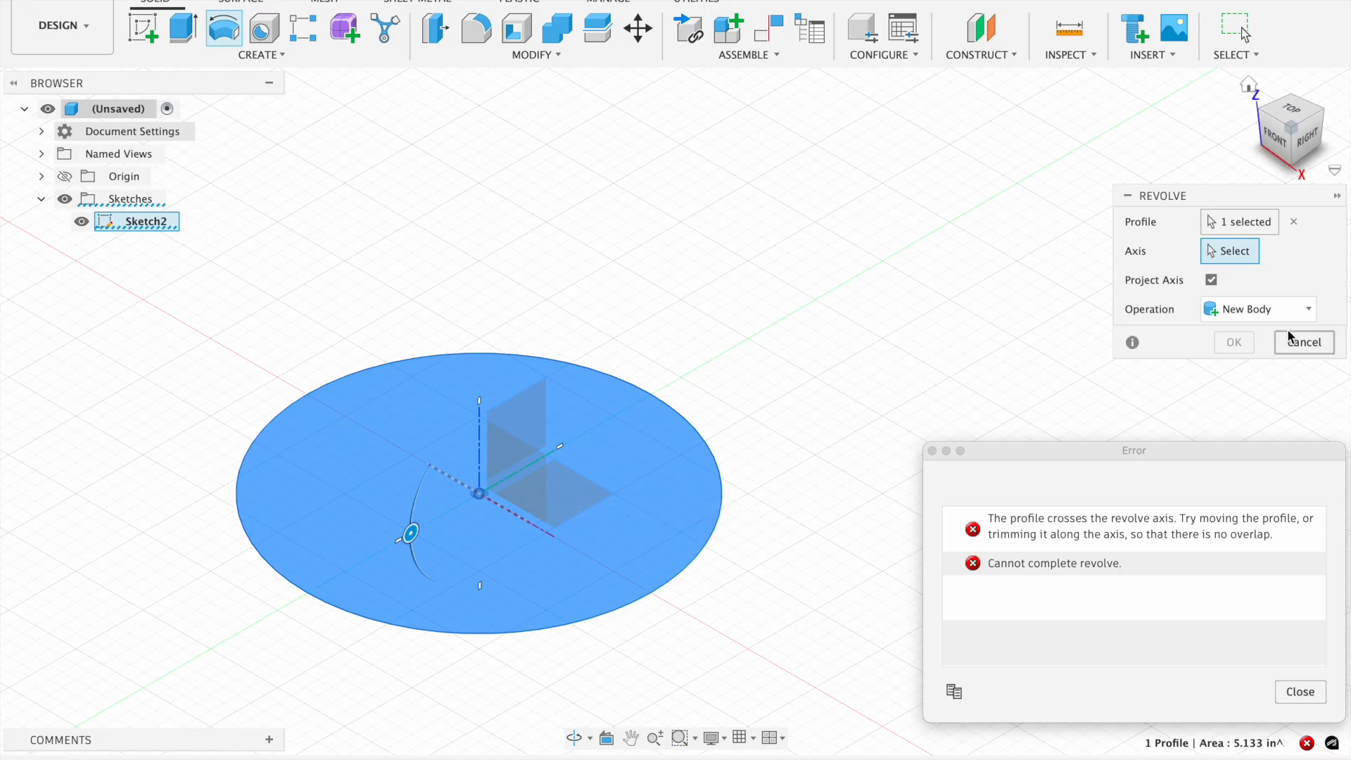
left_click(1309, 345)
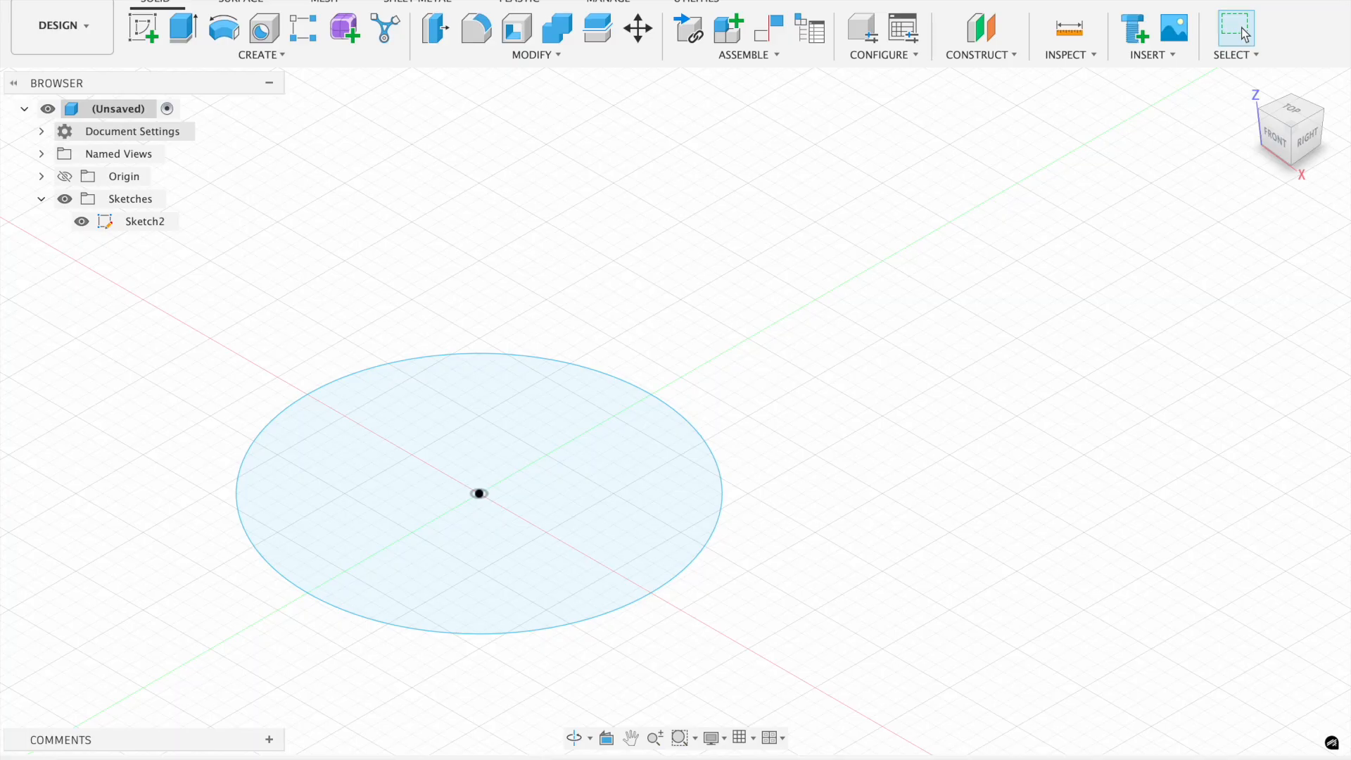
Edit the circle's sketch and draw a horizontal line across its full diameter through the origin
right_click(146, 758)
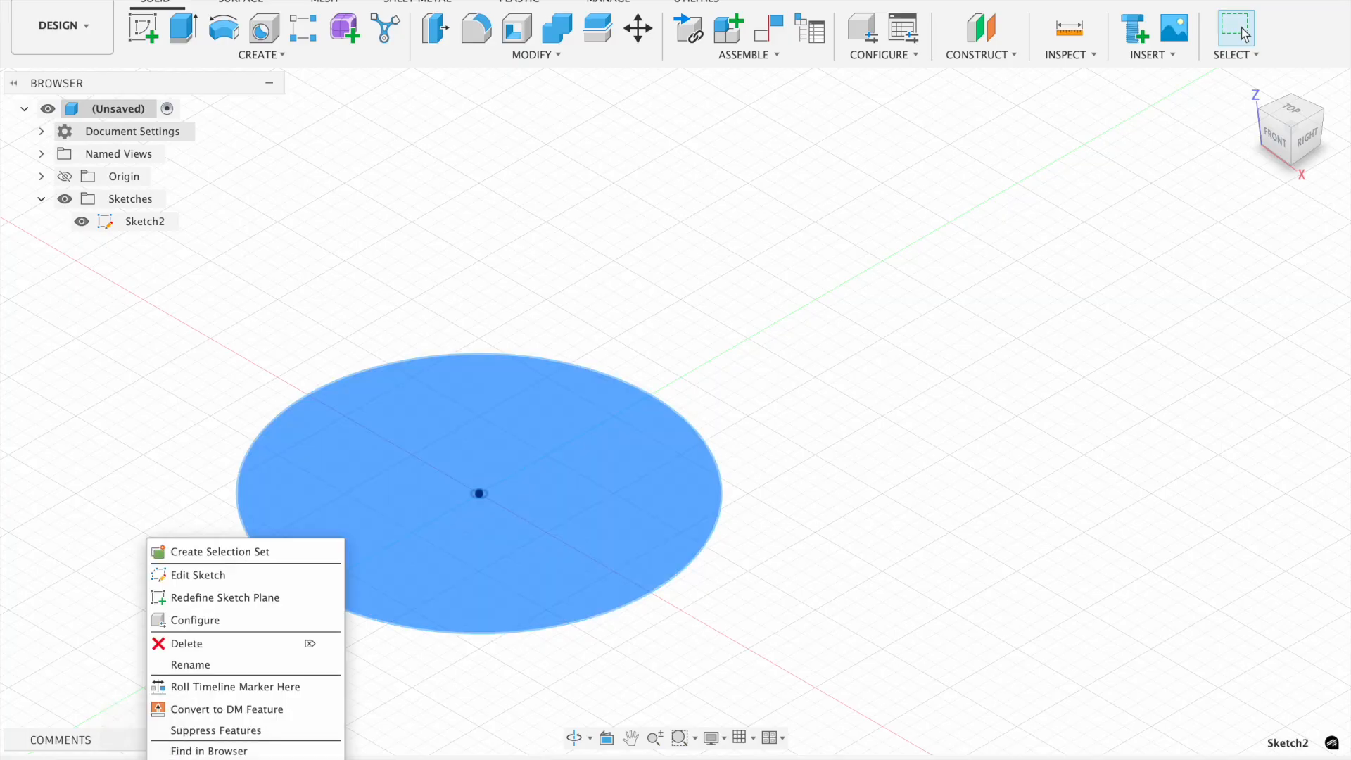
left_click(217, 575)
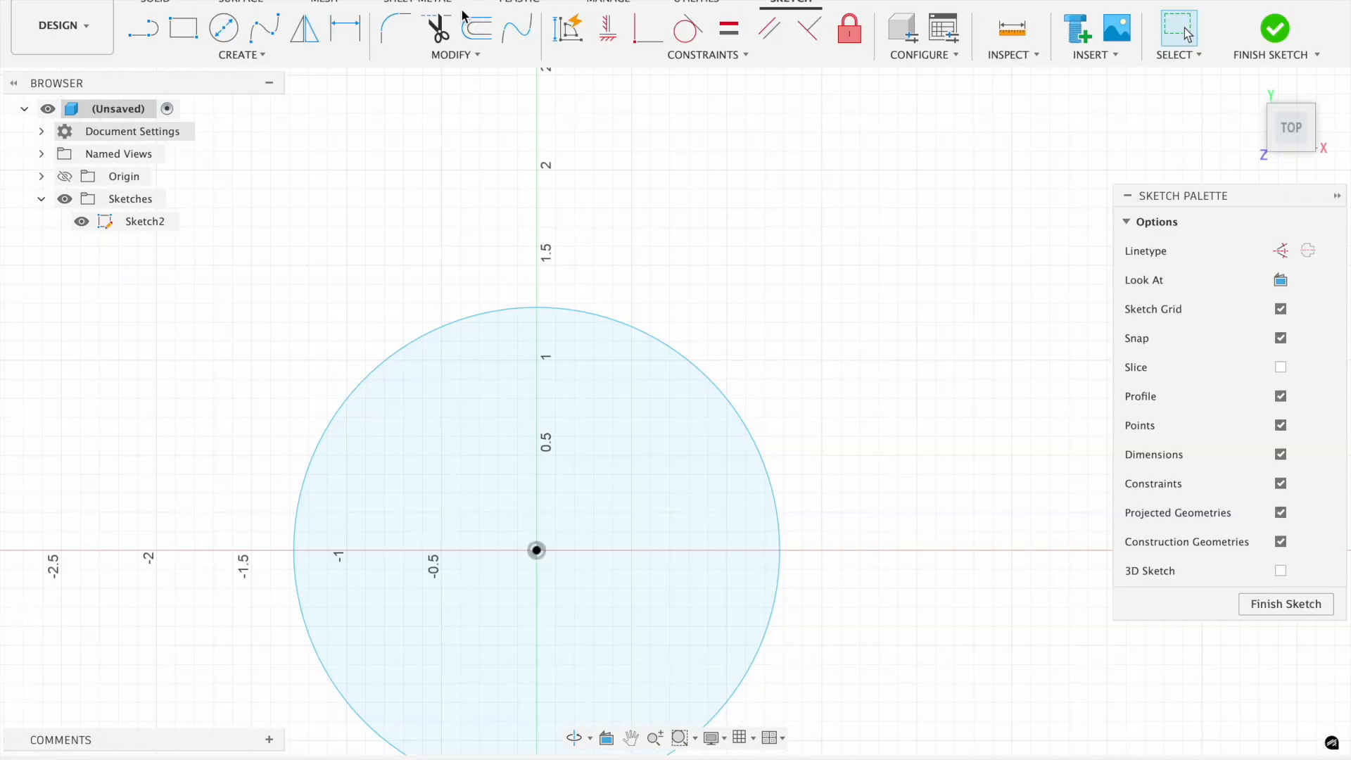
key("l")
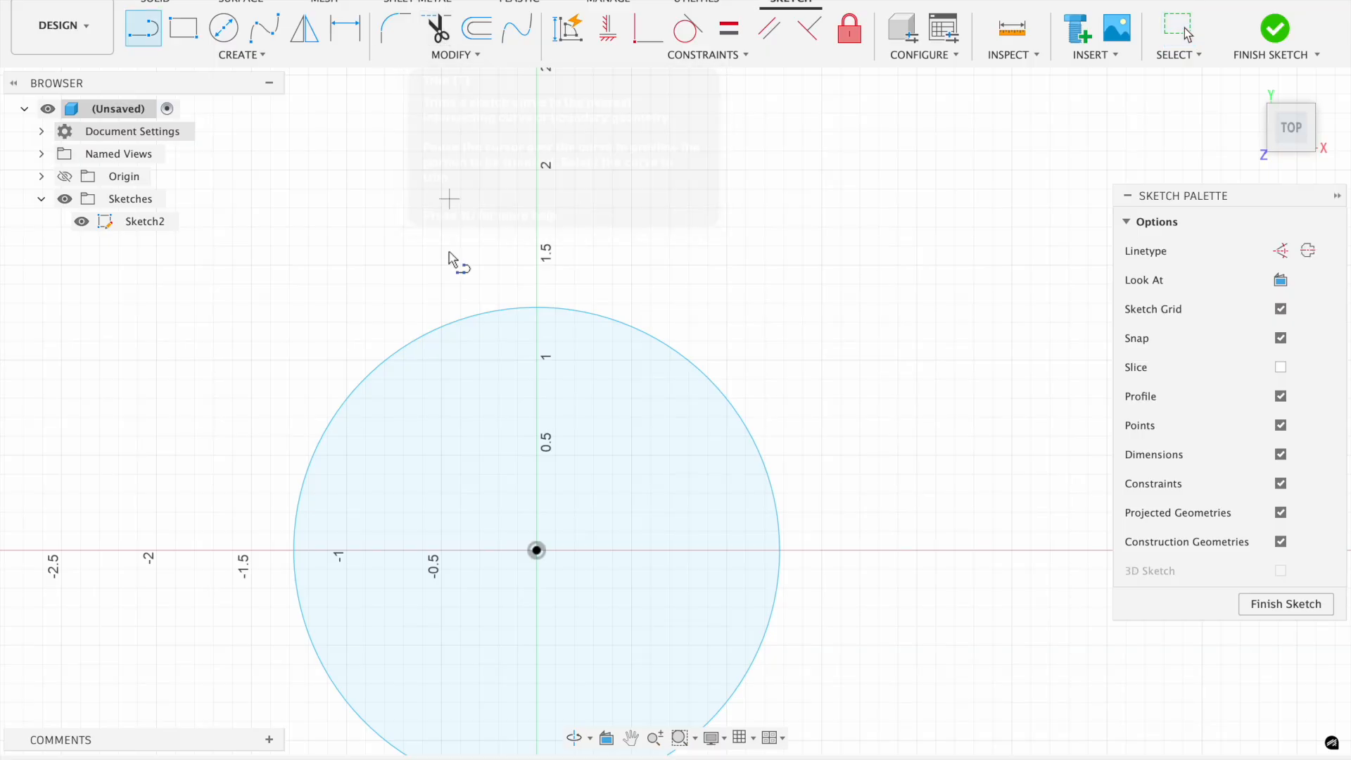
left_click(294, 551)
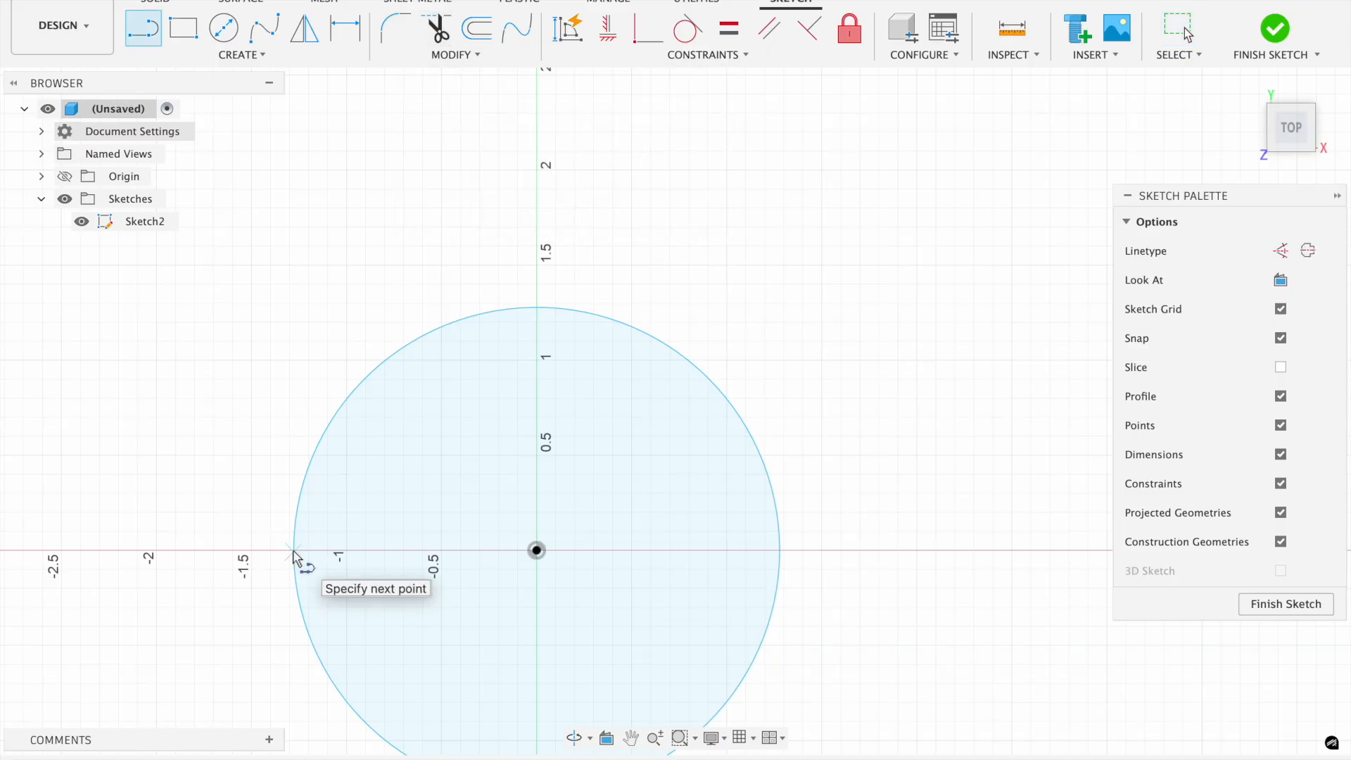
left_click(250, 55)
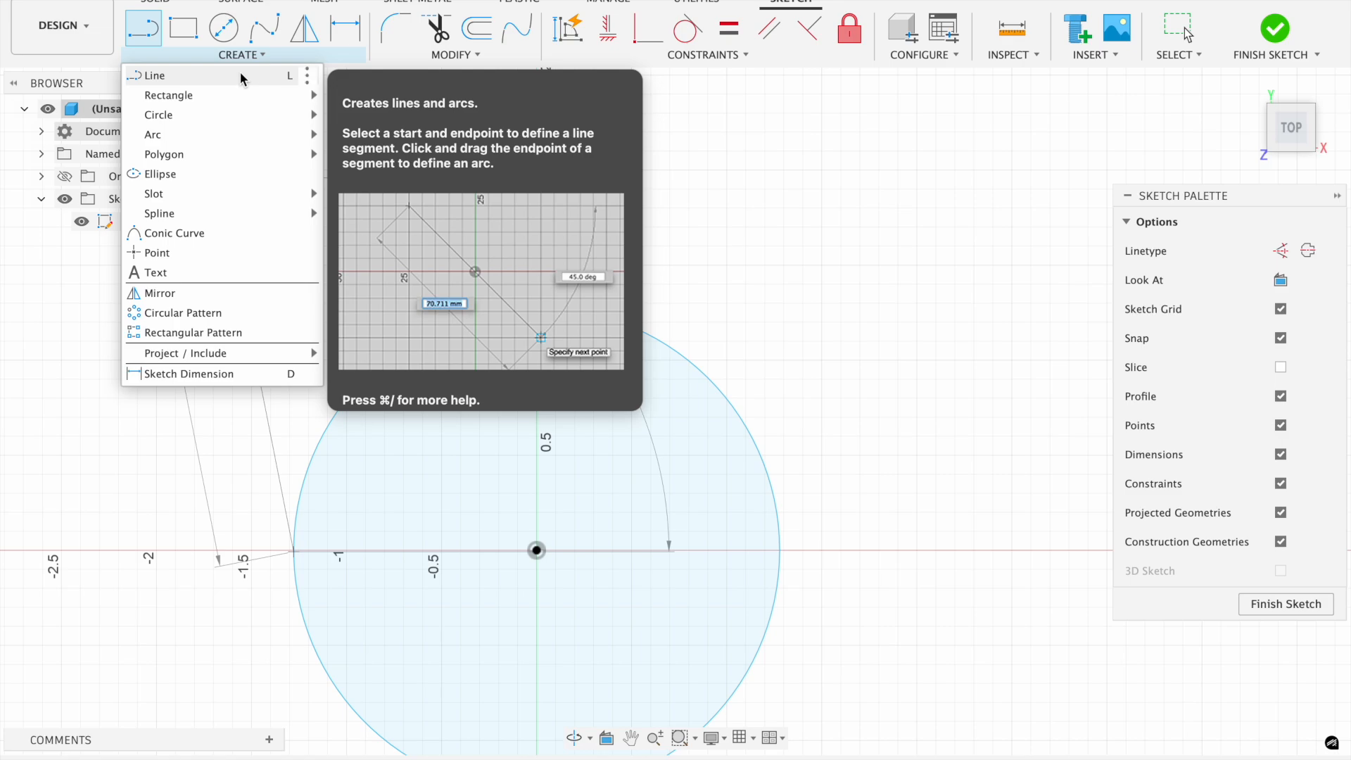
left_click(780, 552)
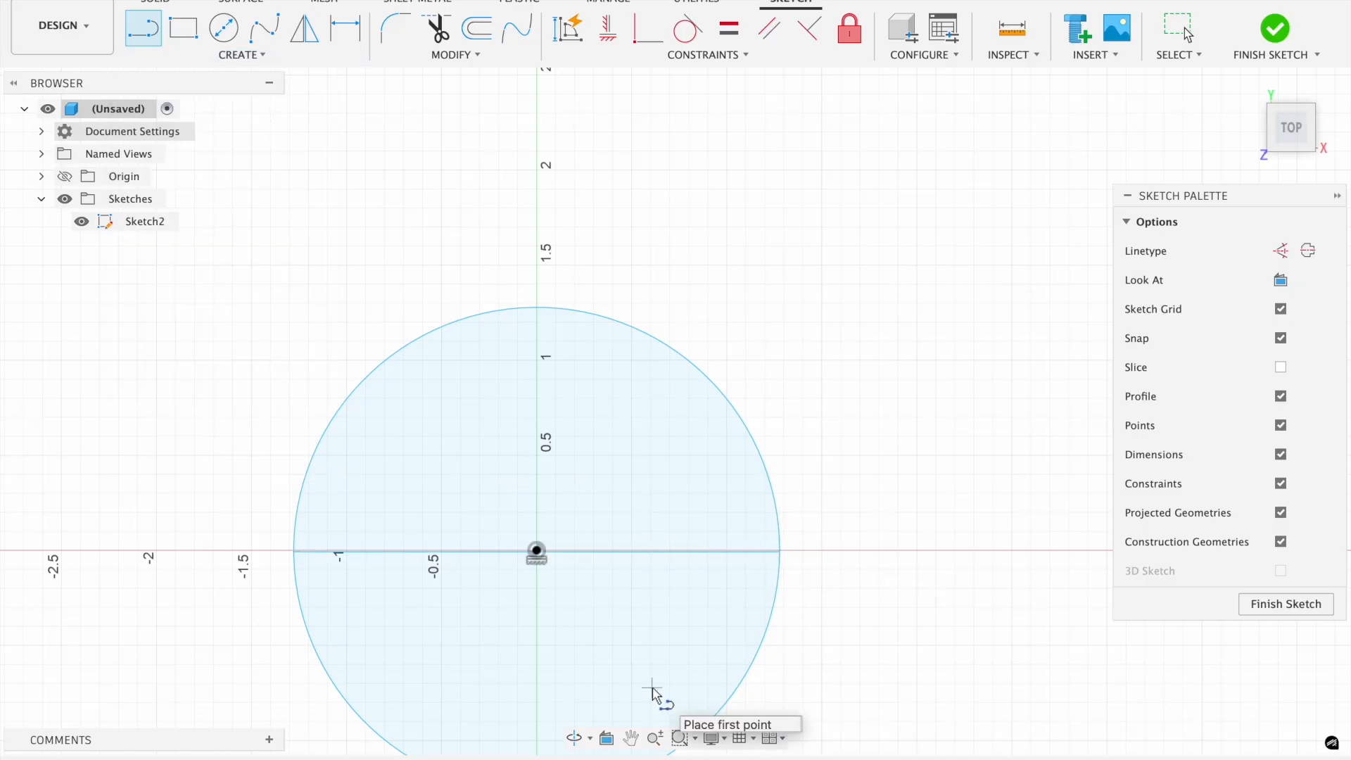
Trim away the circle's lower half below the diameter line, and finish the sketch
scroll(654, 693, "down", 5)
scroll(655, 693, "left", 1)
left_click(450, 55)
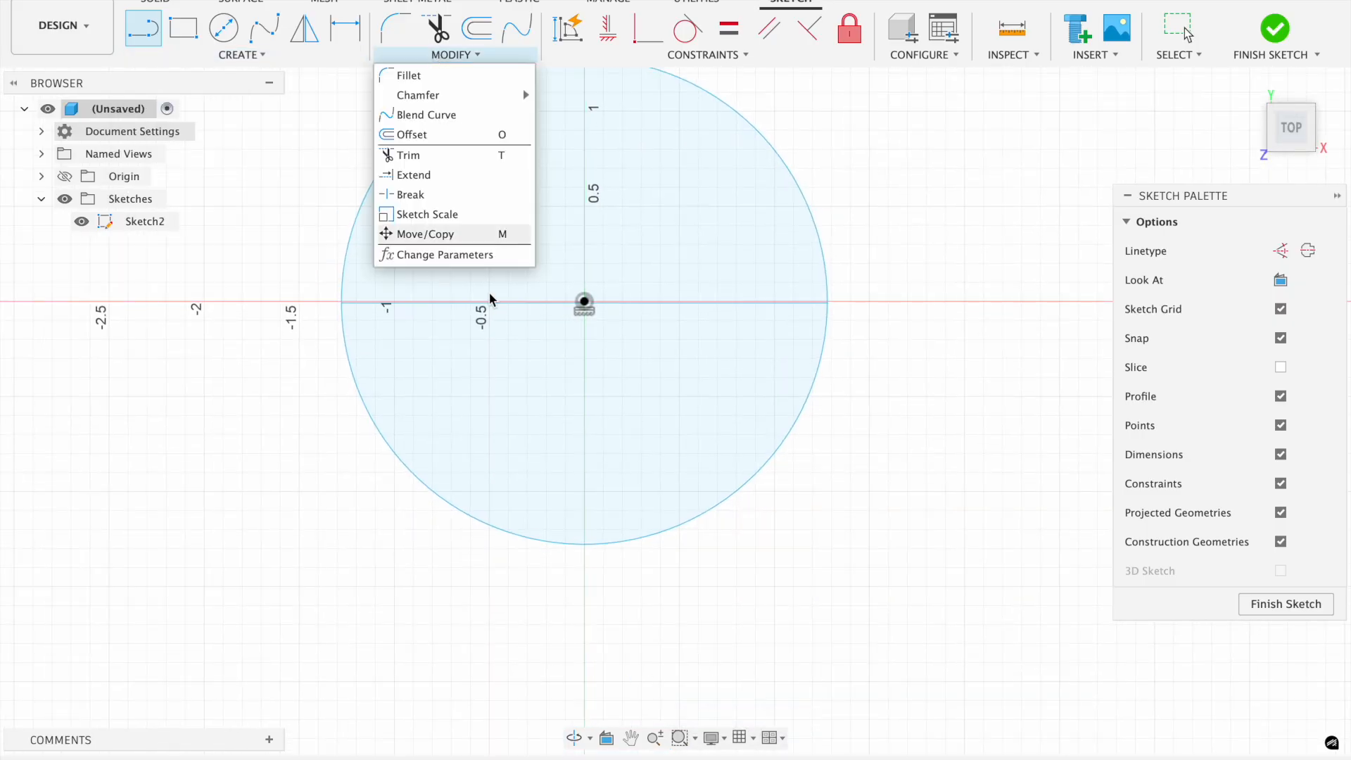
key("Escape")
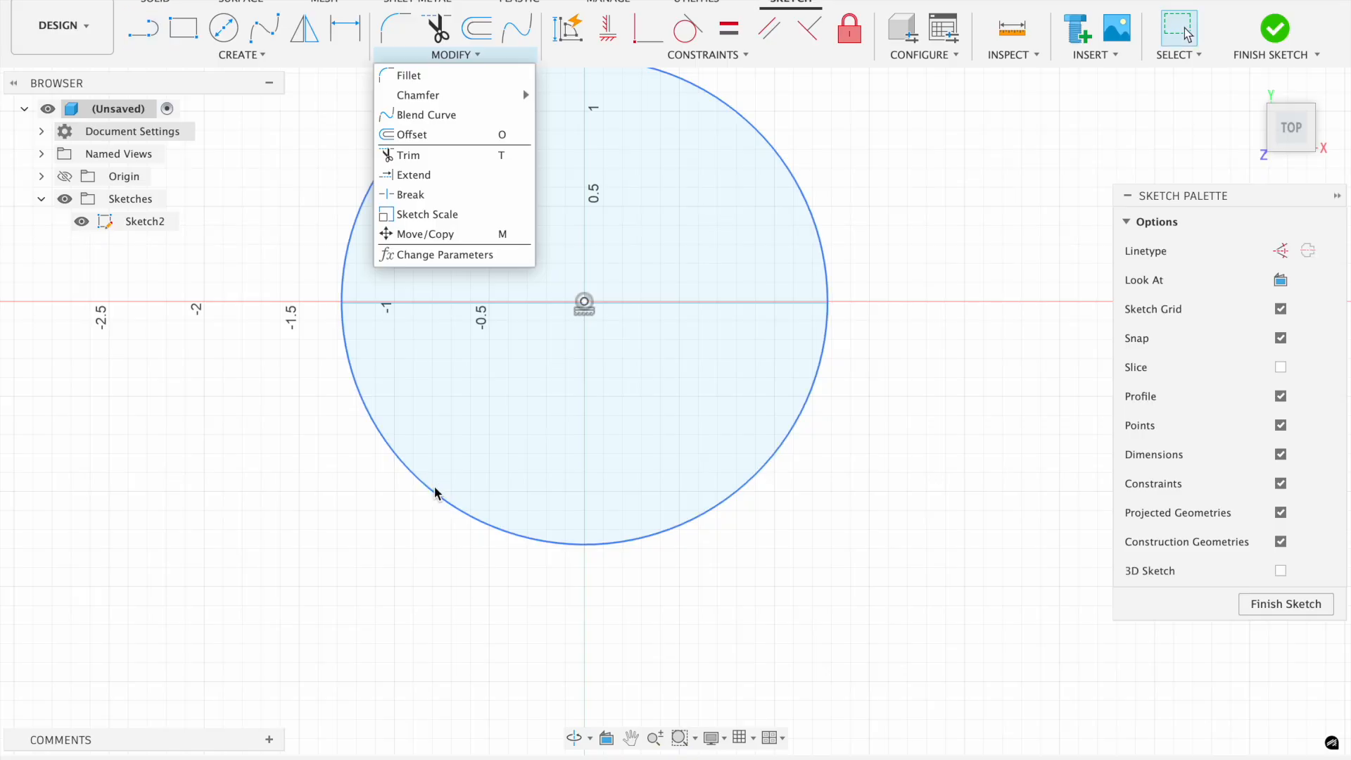
left_click(438, 31)
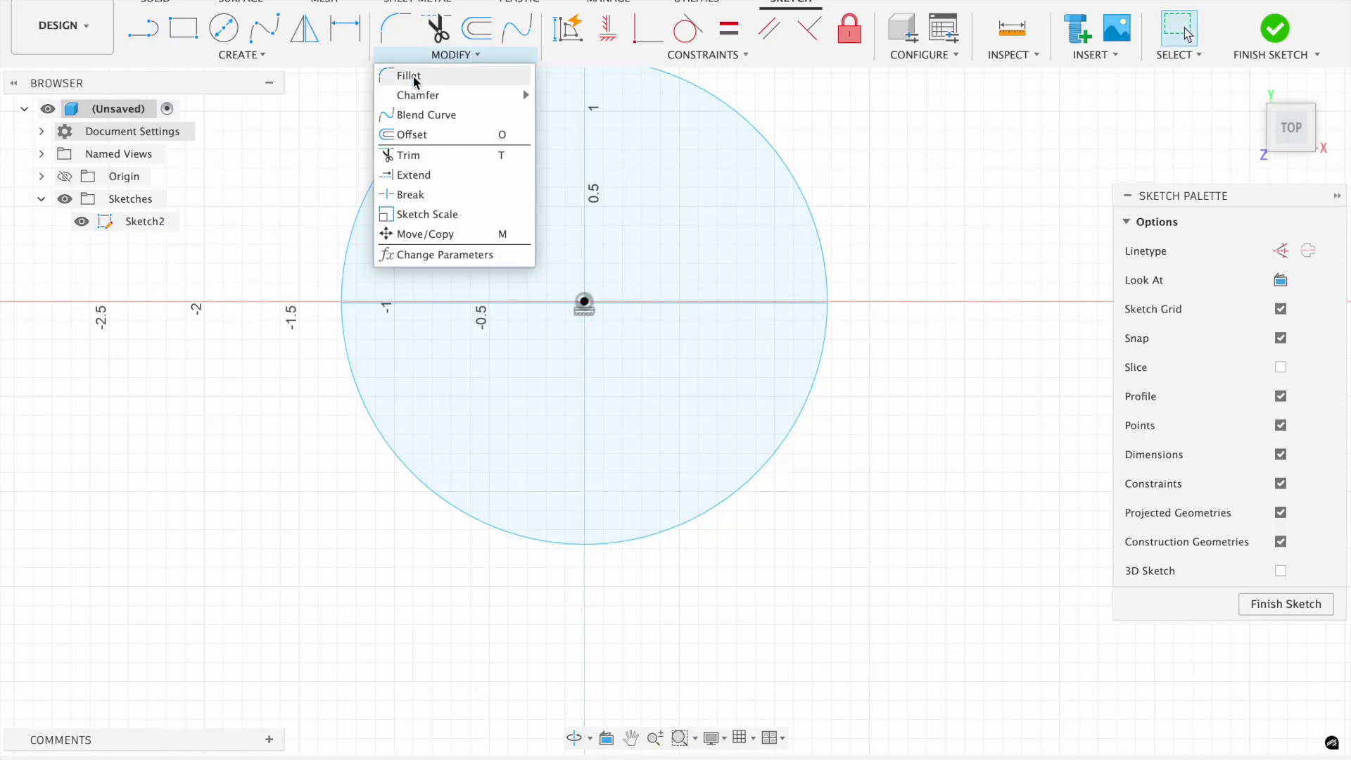
left_click(437, 32)
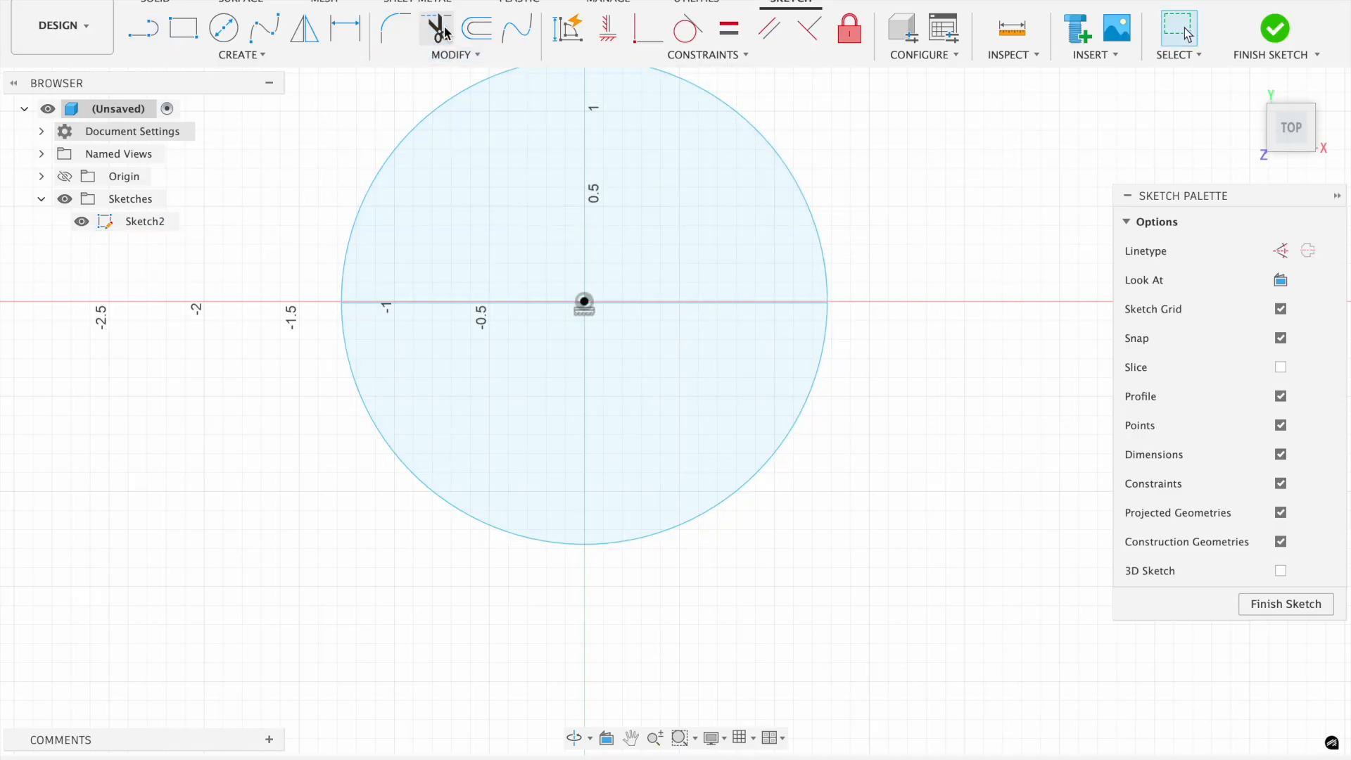
left_click(422, 470)
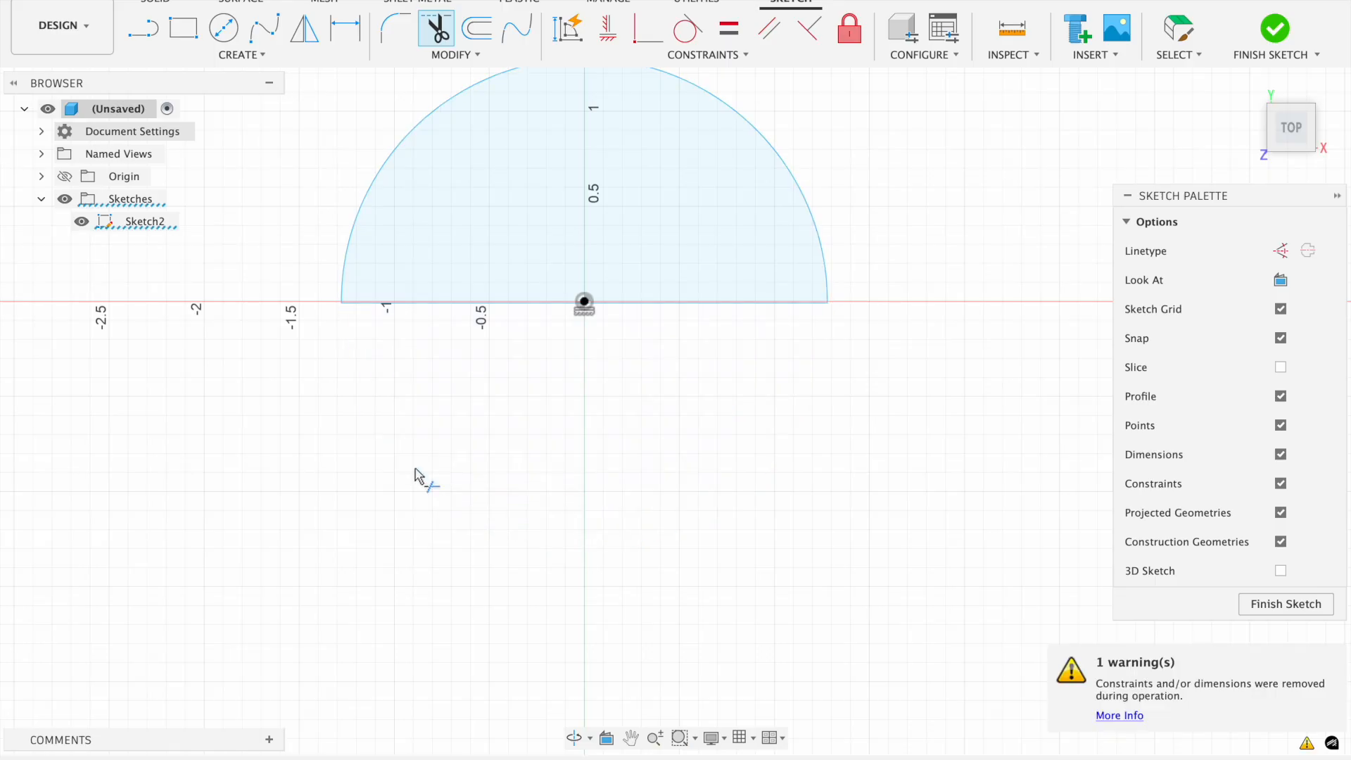
scroll(422, 474, "up", 5)
left_click(1274, 29)
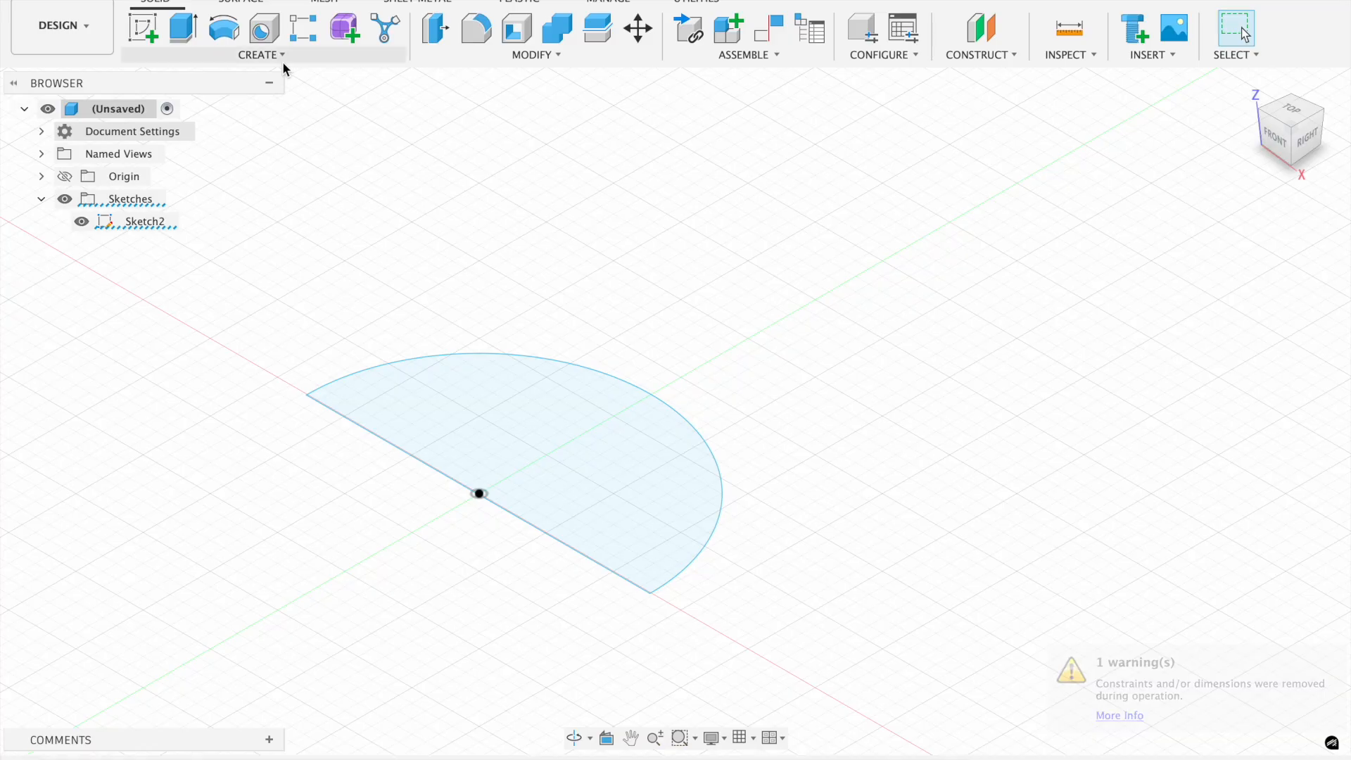
Try revolving the semicircle about its straight edge as a new body
left_click(282, 61)
left_click(229, 195)
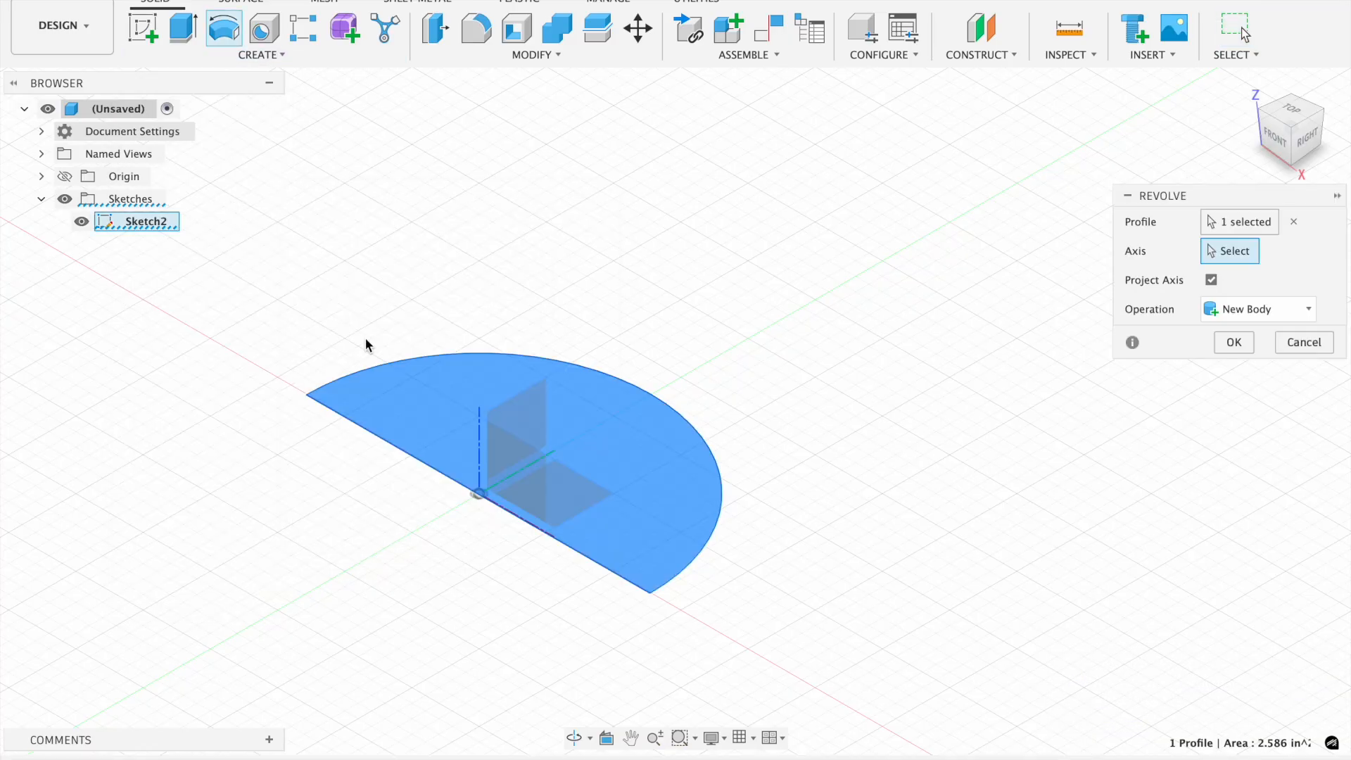
left_click(538, 530)
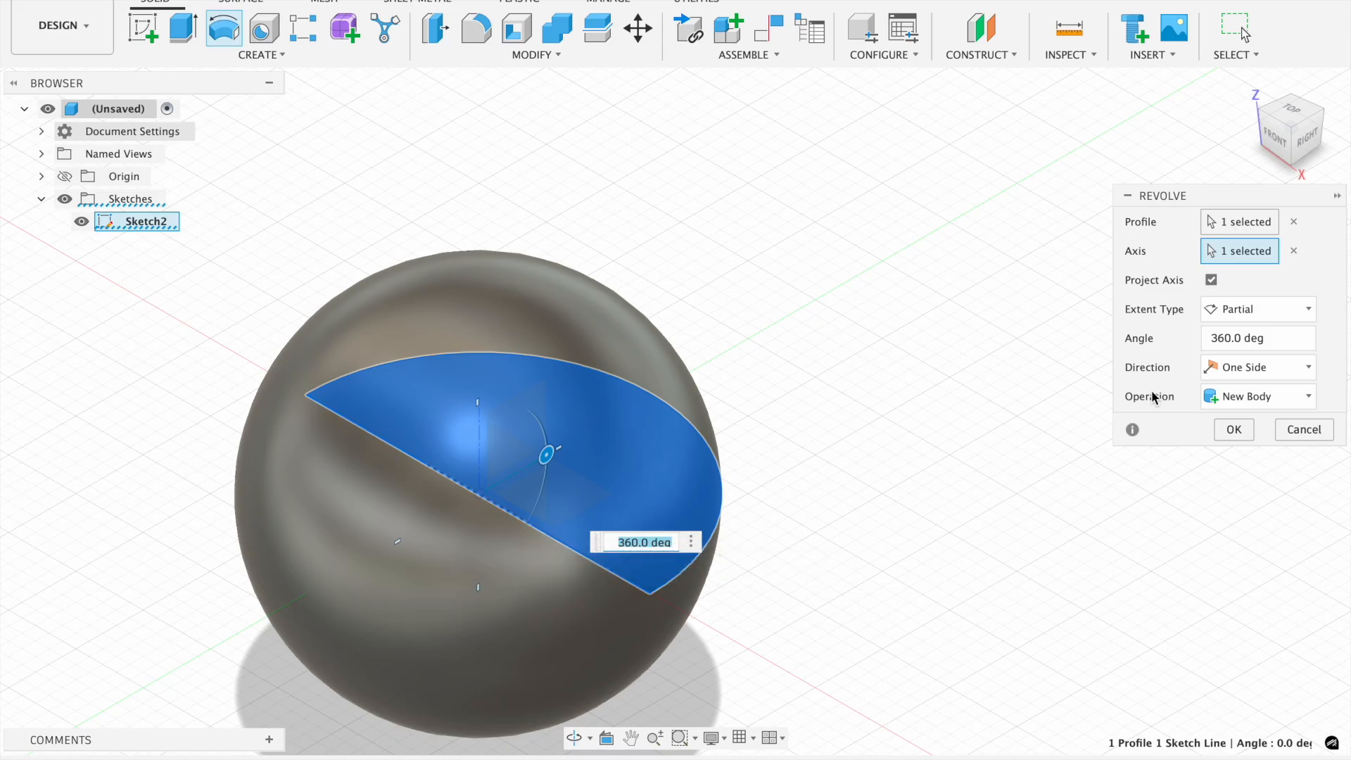
Try a 180 deg angle for the semicircle's revolve, inspect the preview, and cancel the command
left_click(631, 538)
key("BackSpace")
key("BackSpace")
type("18")
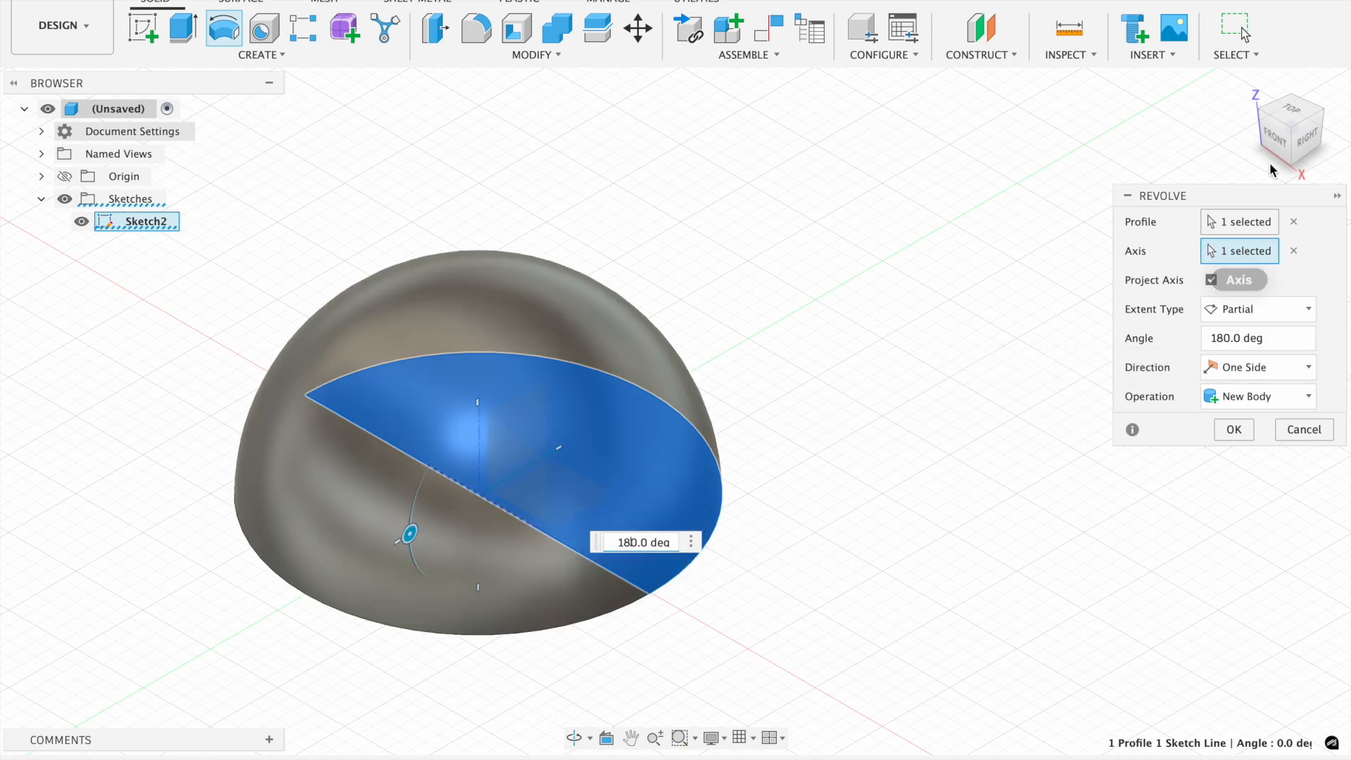
left_click(1291, 141)
left_click_drag(1301, 76, 1285, 150)
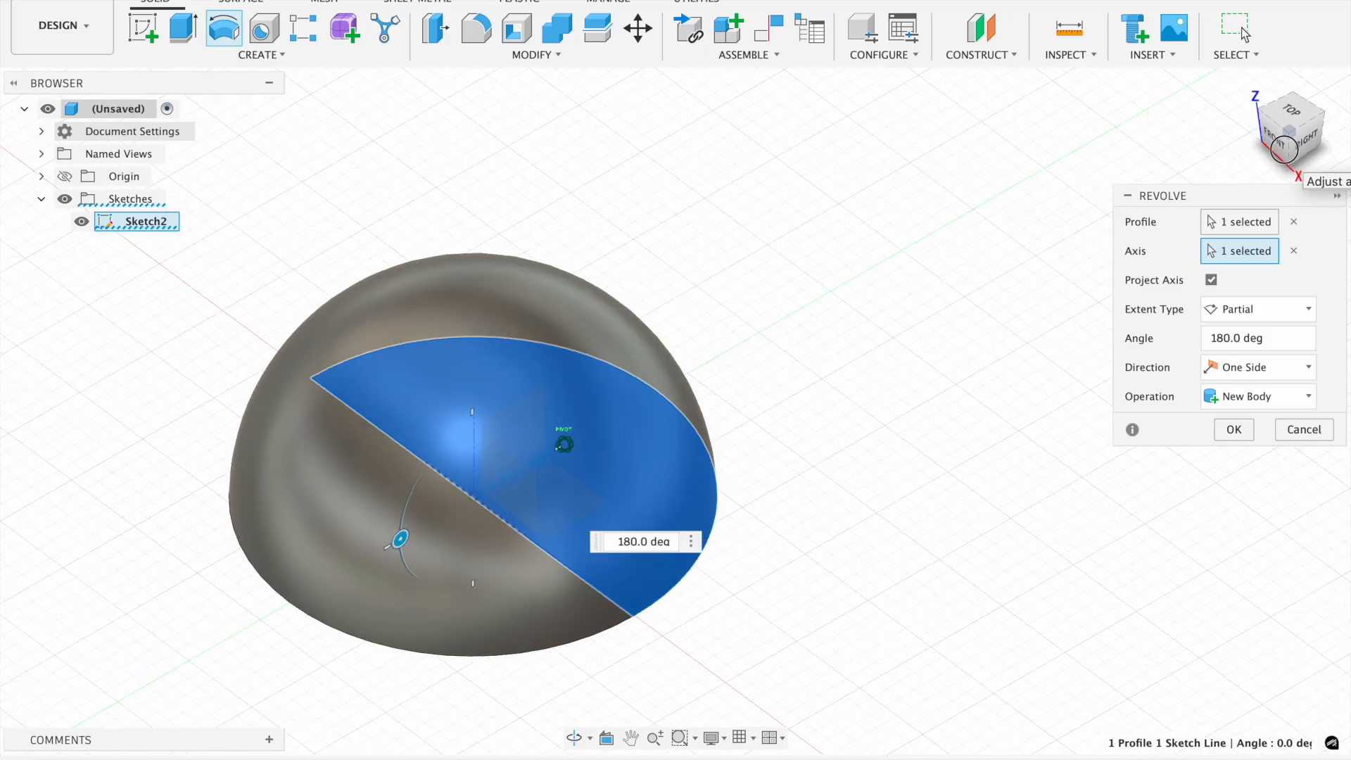
left_click(1304, 431)
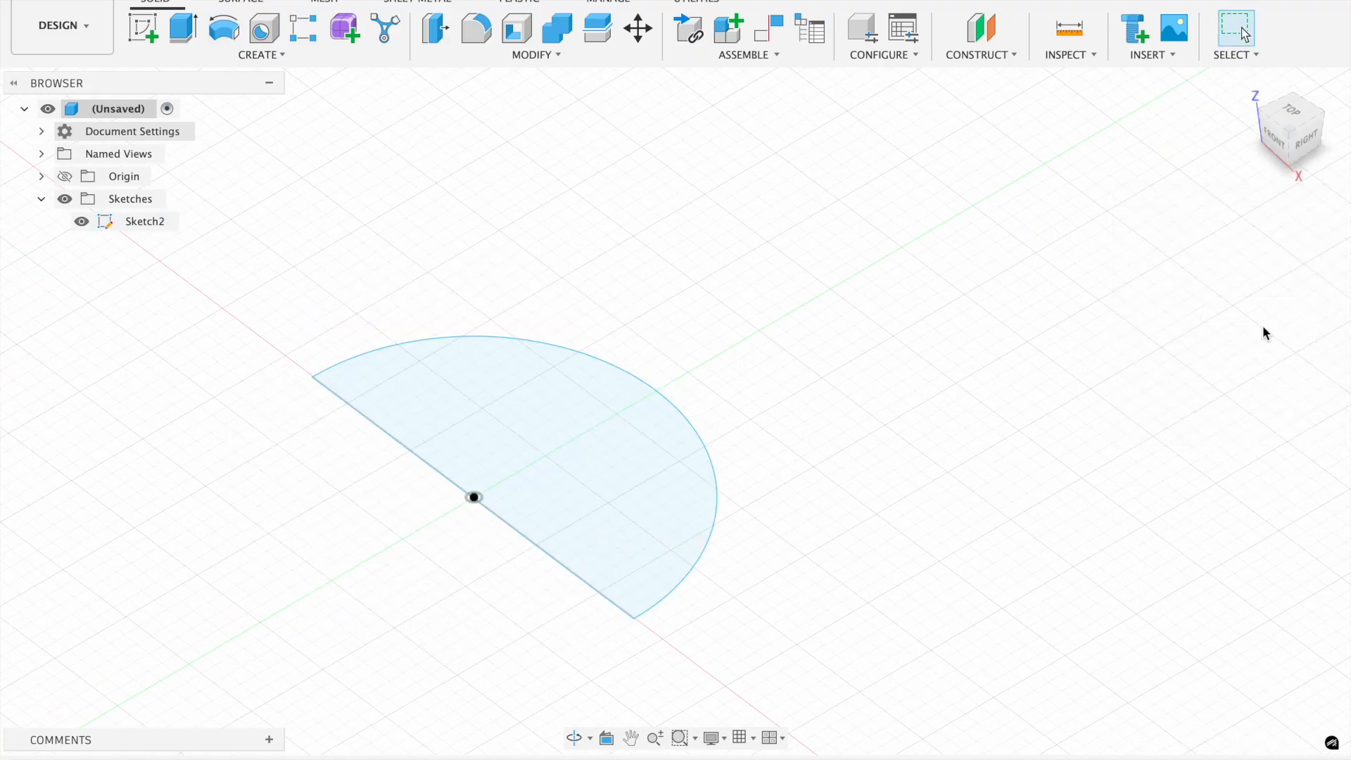
left_click(1256, 83)
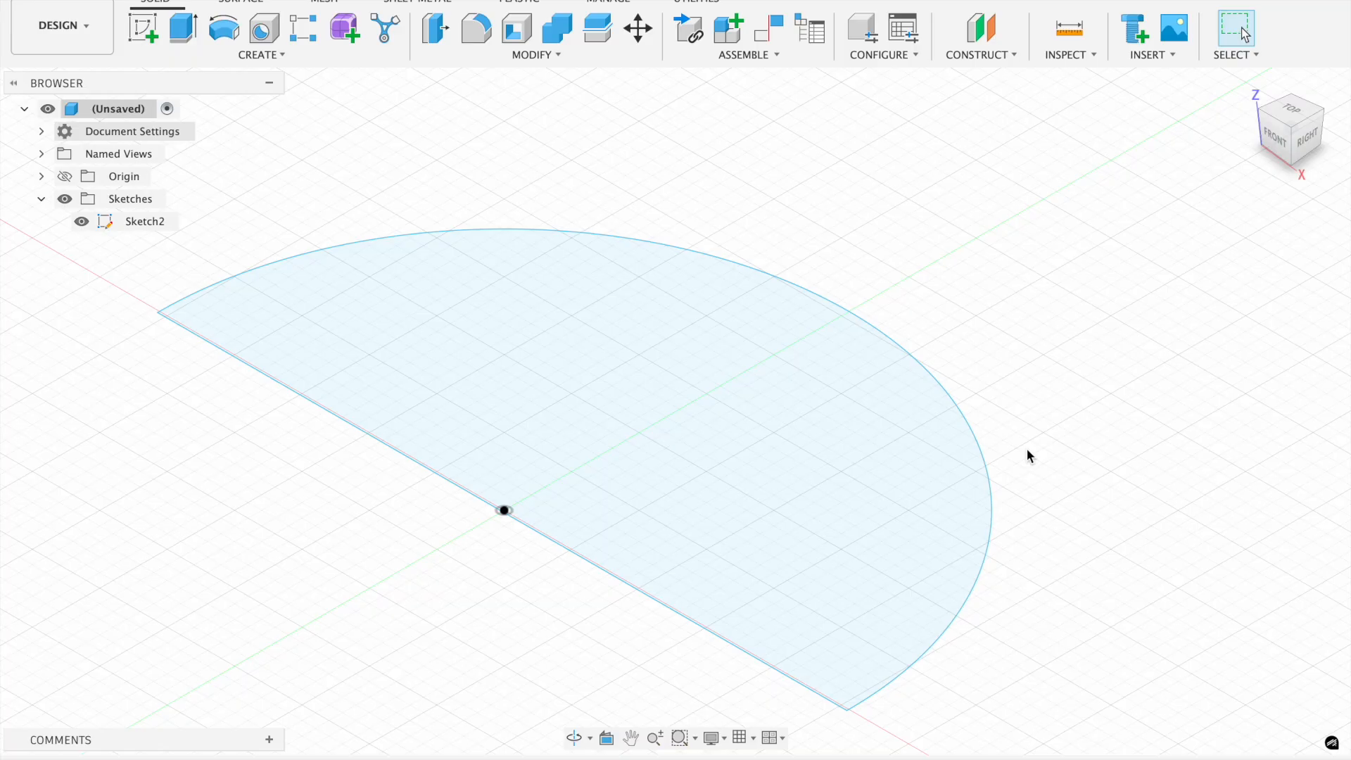
middle_click_drag(1026, 449, 1221, 315)
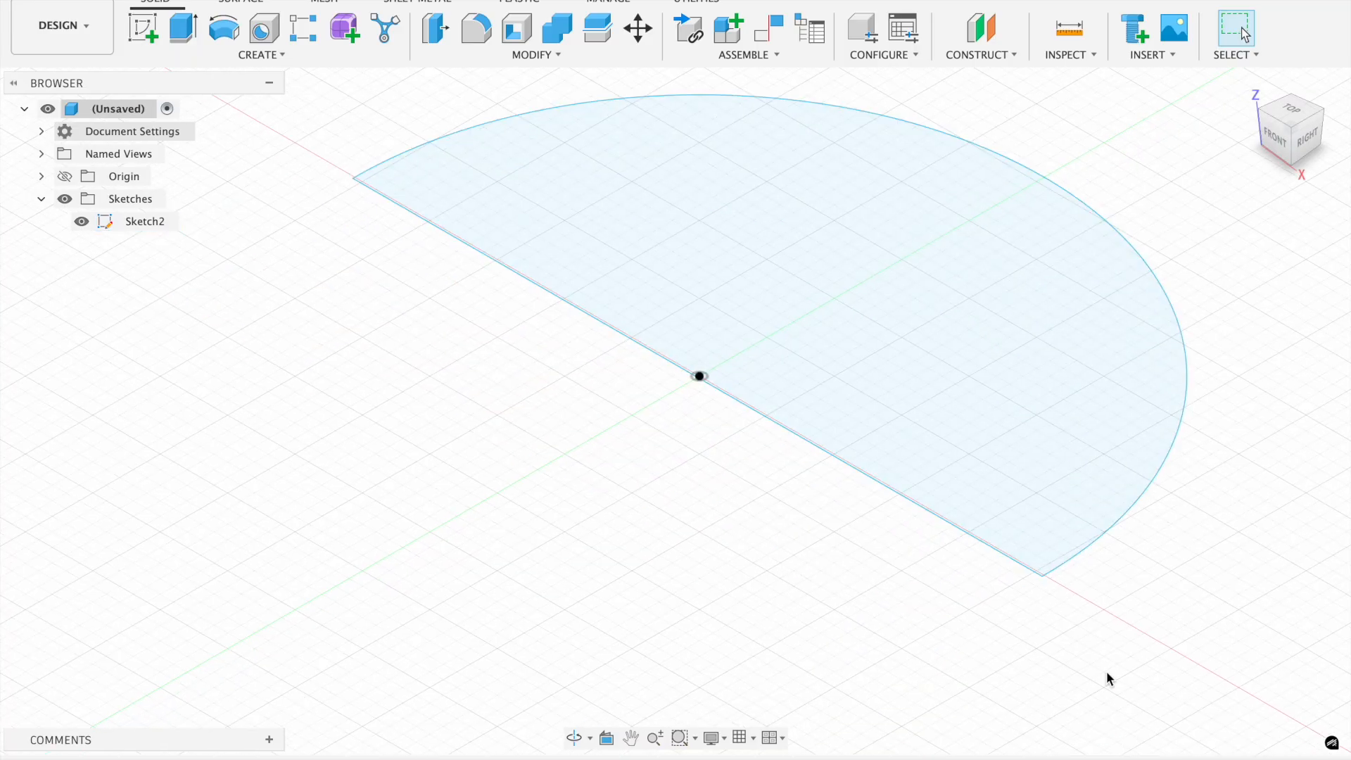
scroll(775, 504, "right", 5)
scroll(775, 504, "up", 3)
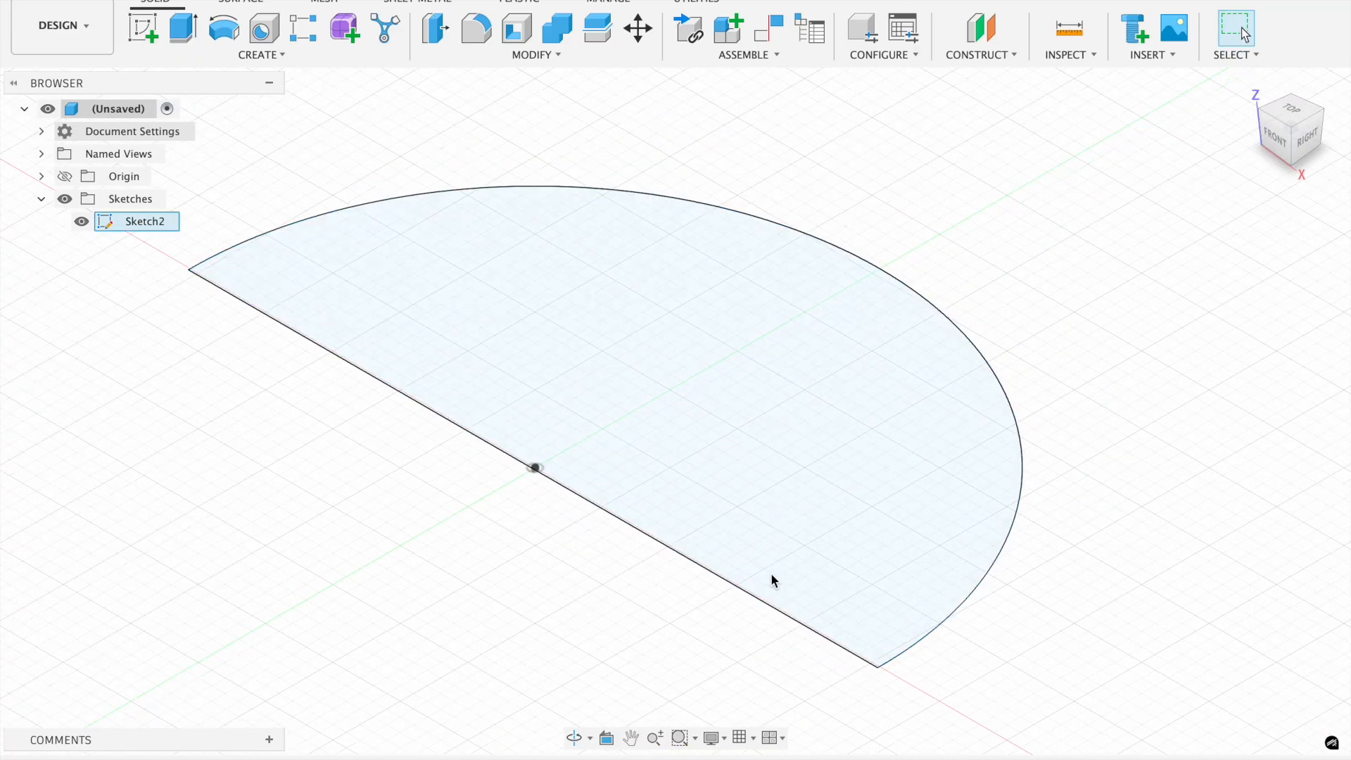